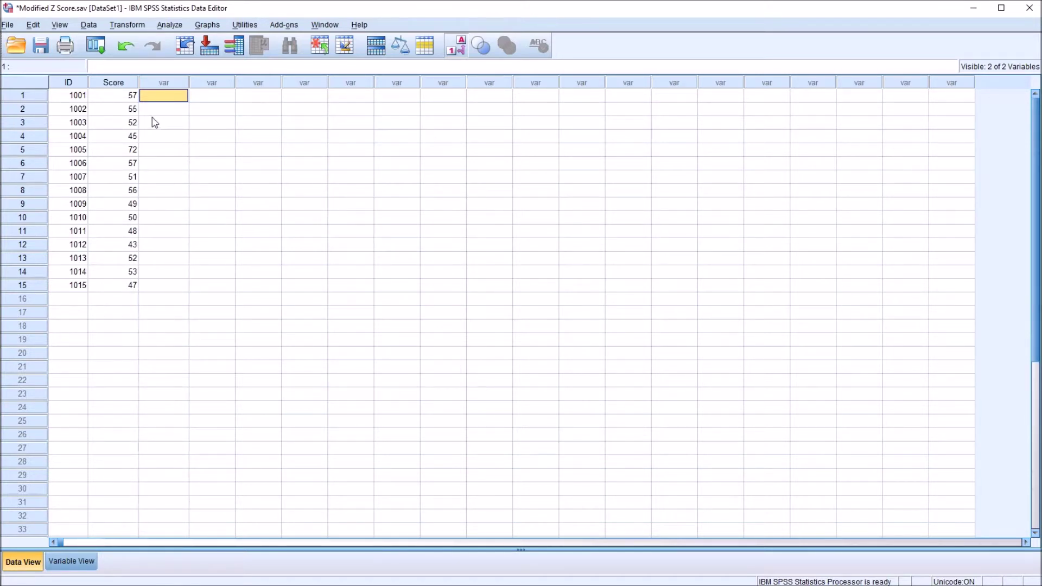
Select the Score column and its fifteen values in the data grid, then clear the selection
click(114, 85)
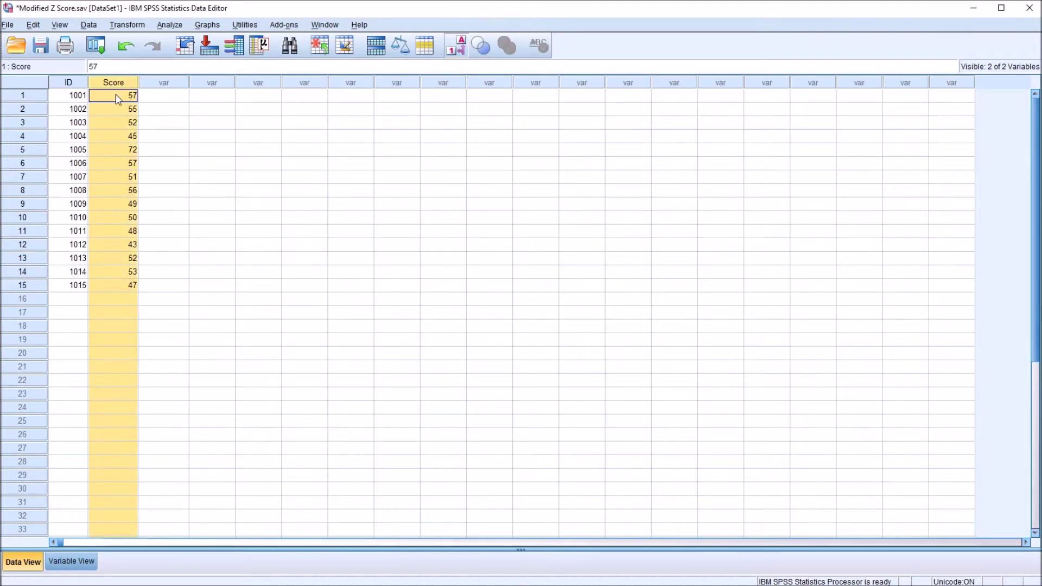
click(112, 96)
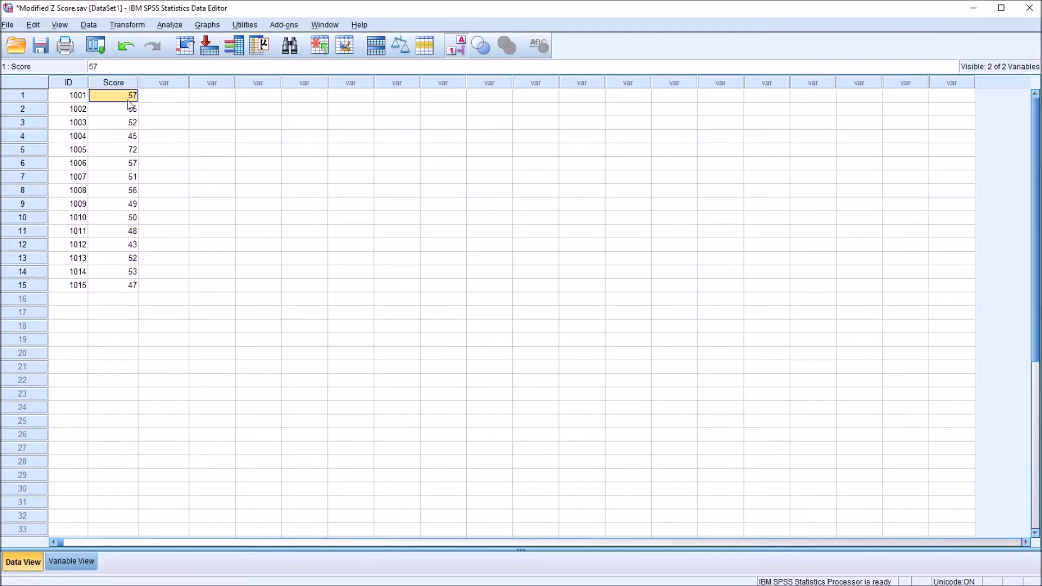
drag(110, 98, 120, 286)
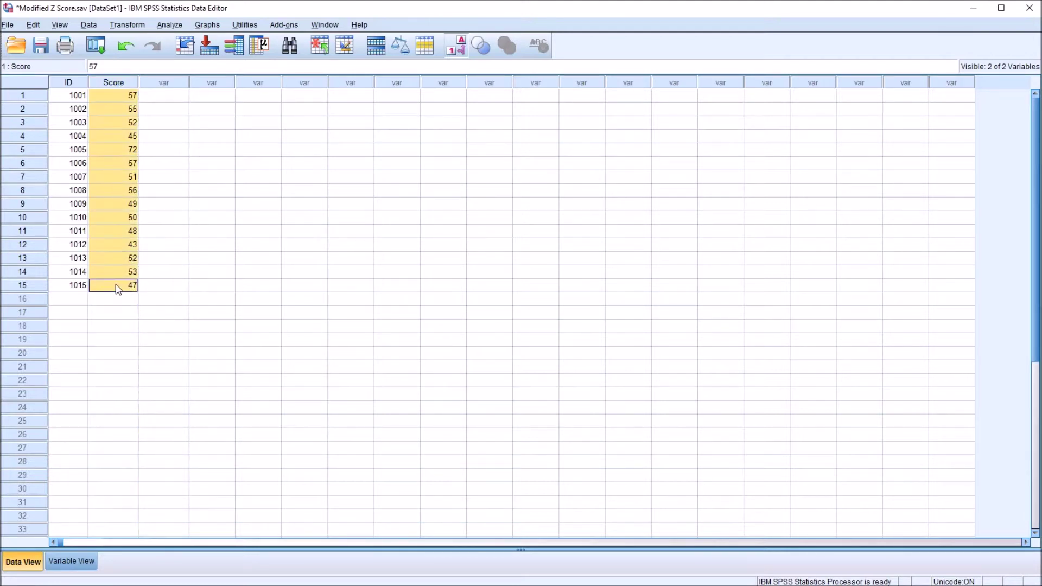
click(116, 98)
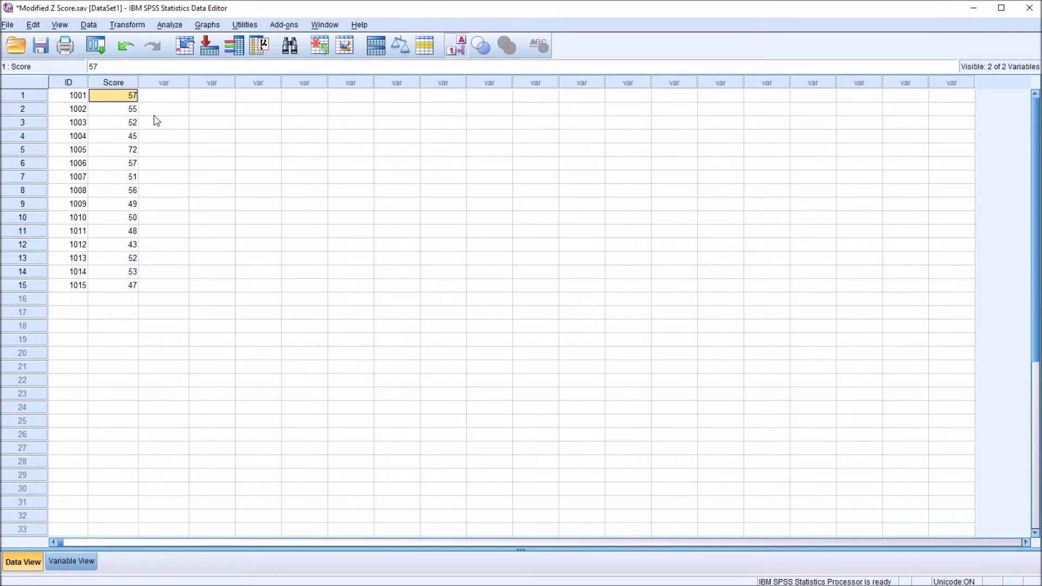
click(125, 83)
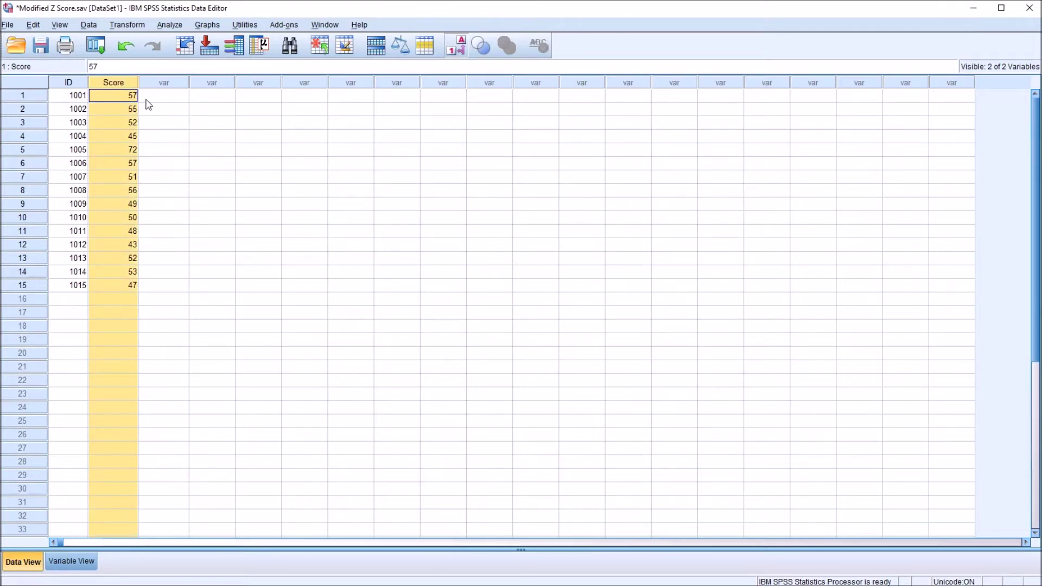
click(145, 99)
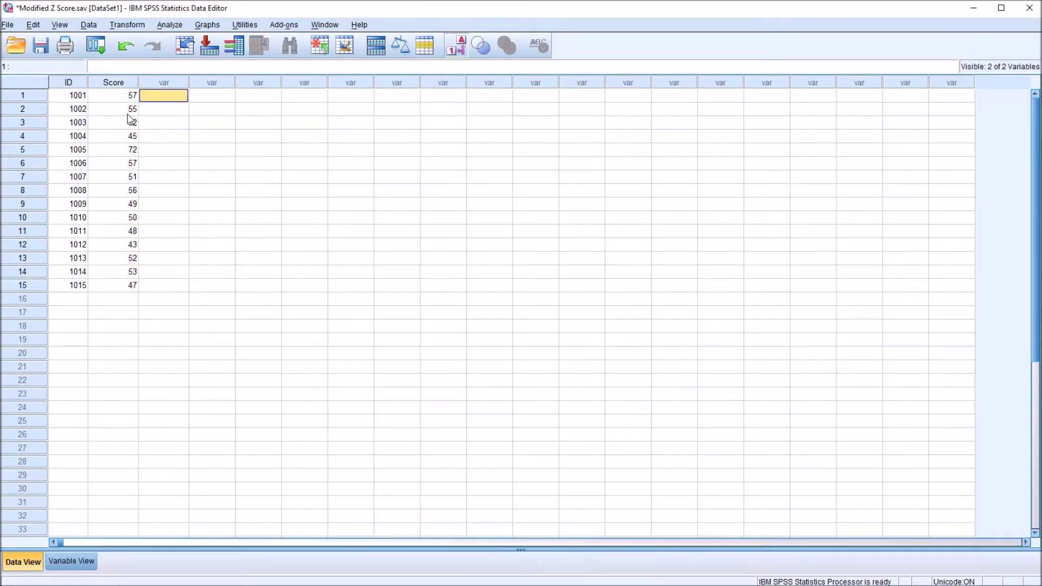
click(118, 84)
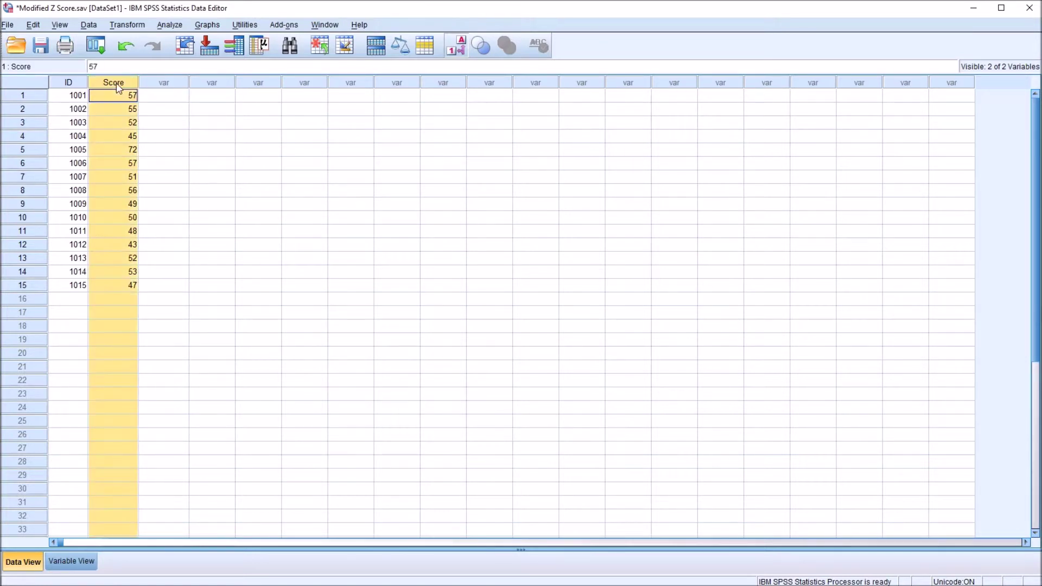
click(150, 98)
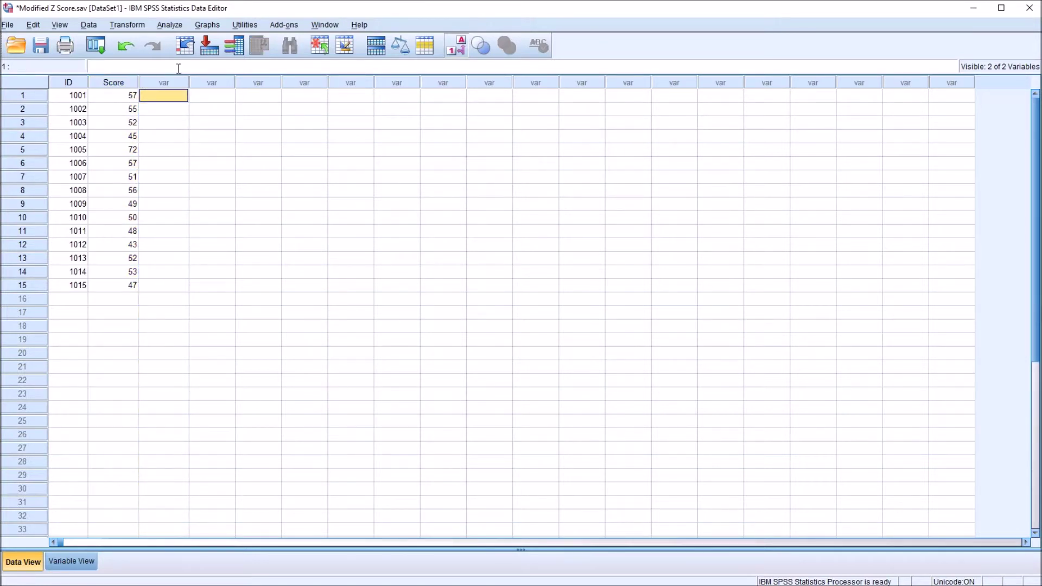
Start a Frequencies analysis with Score as the analysed variable
click(167, 26)
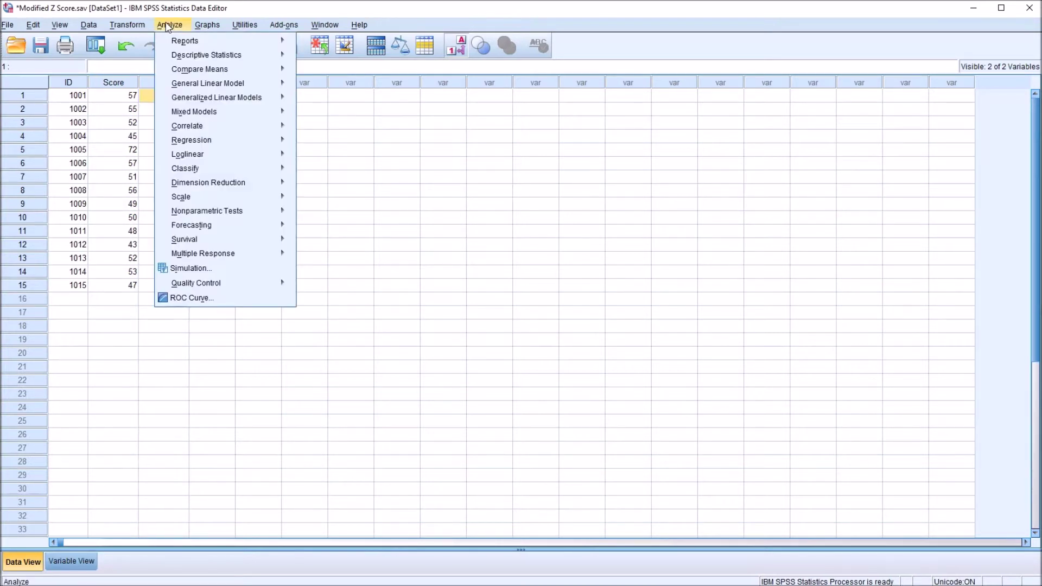
mouse_move(200, 60)
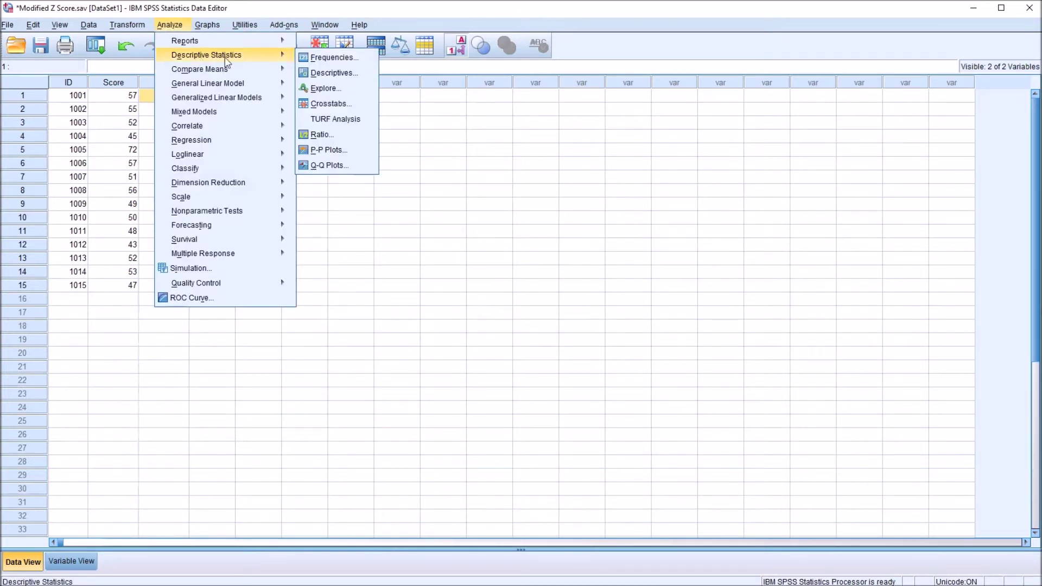
click(327, 60)
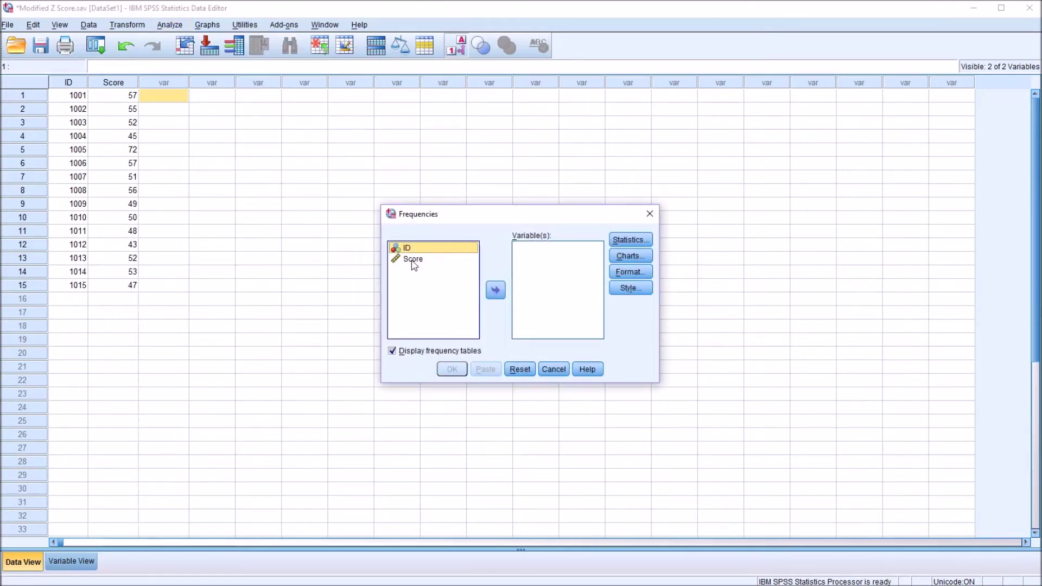
drag(410, 264, 530, 266)
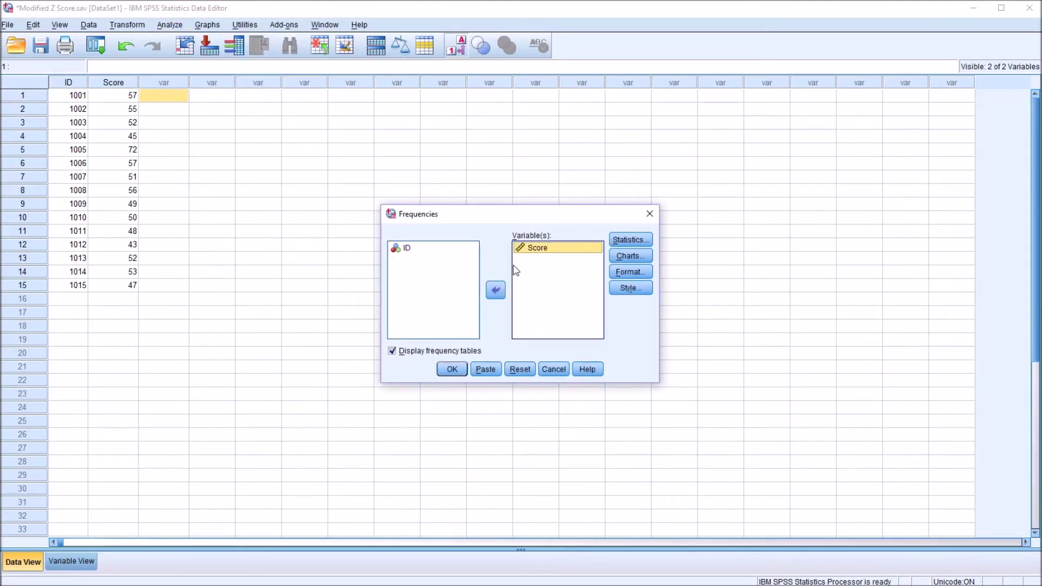
Request only the median, turn off frequency tables, and run the analysis
click(628, 241)
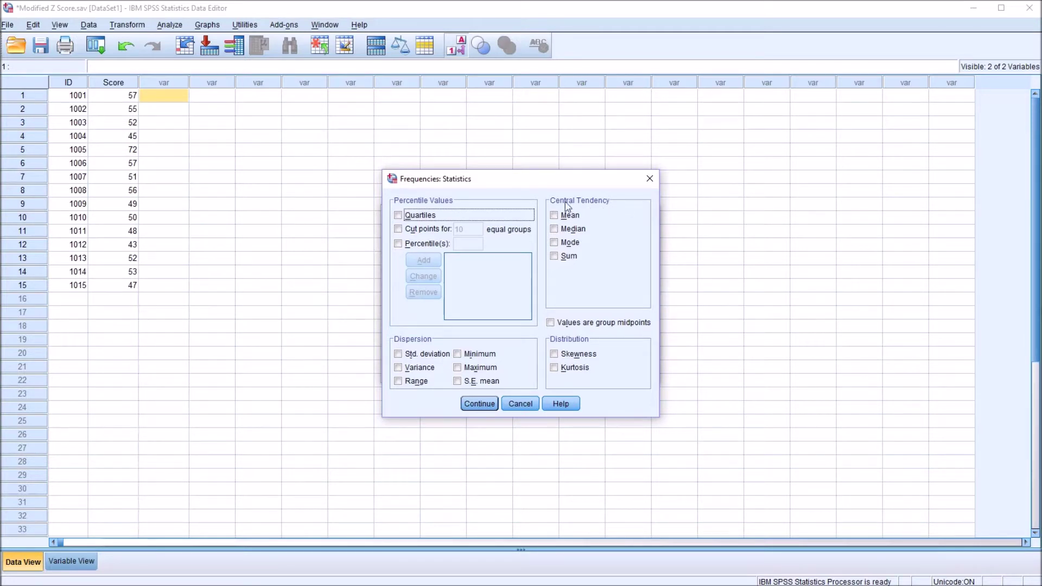
click(554, 229)
click(480, 405)
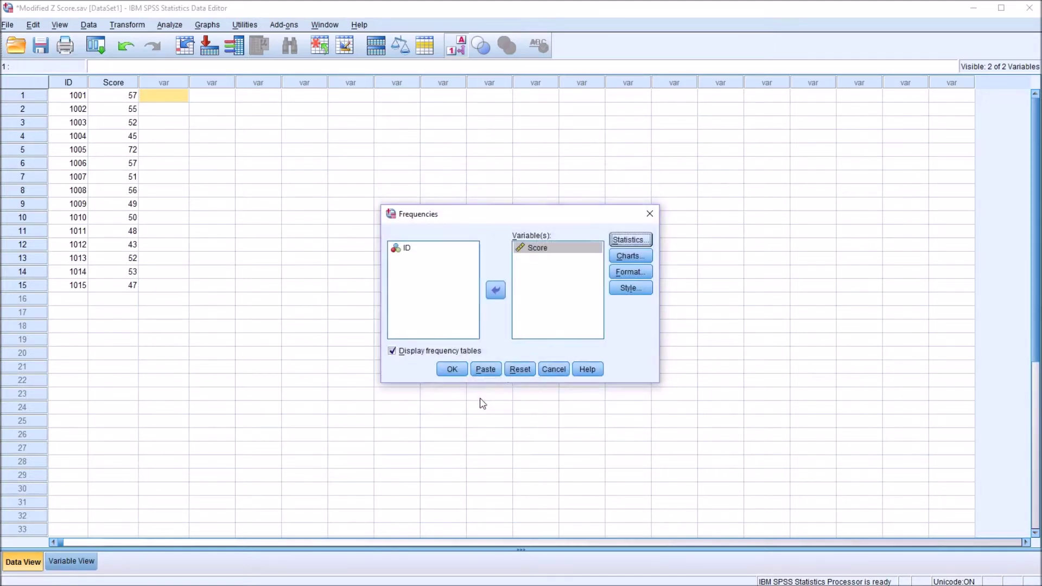
click(392, 352)
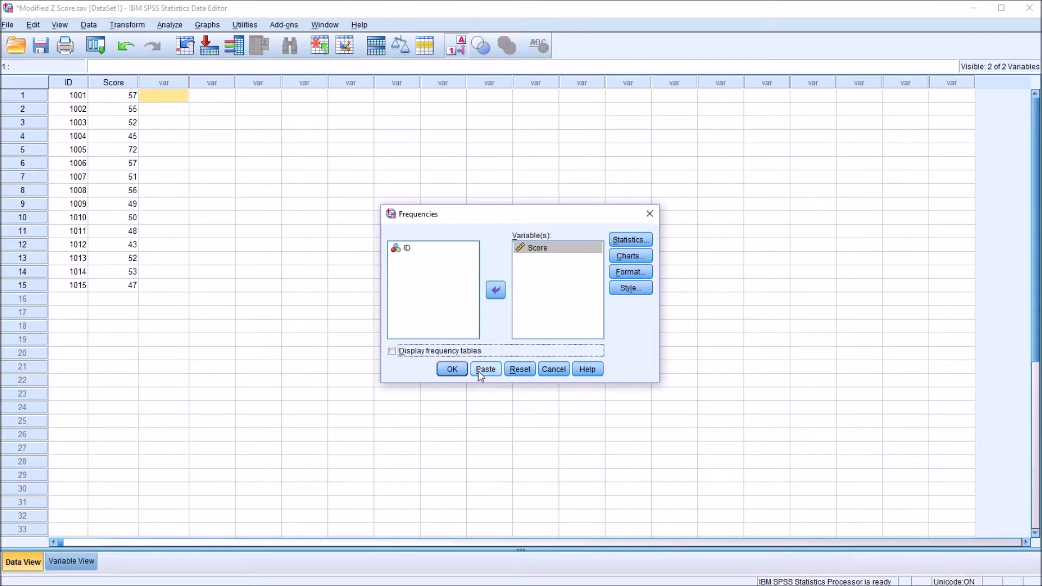
click(453, 369)
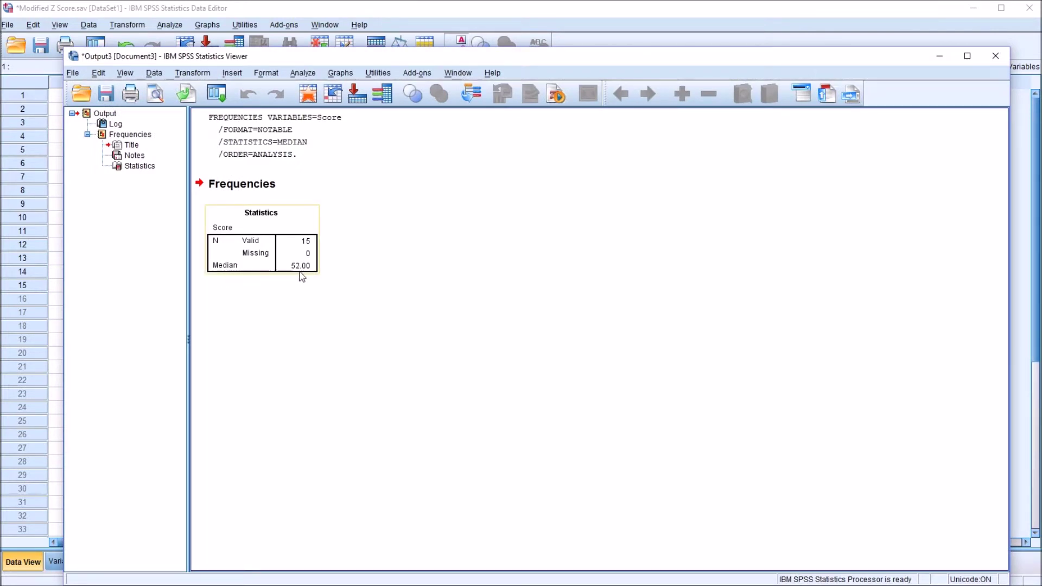
Go back to the Data Editor after reading the 52.00 median
click(312, 11)
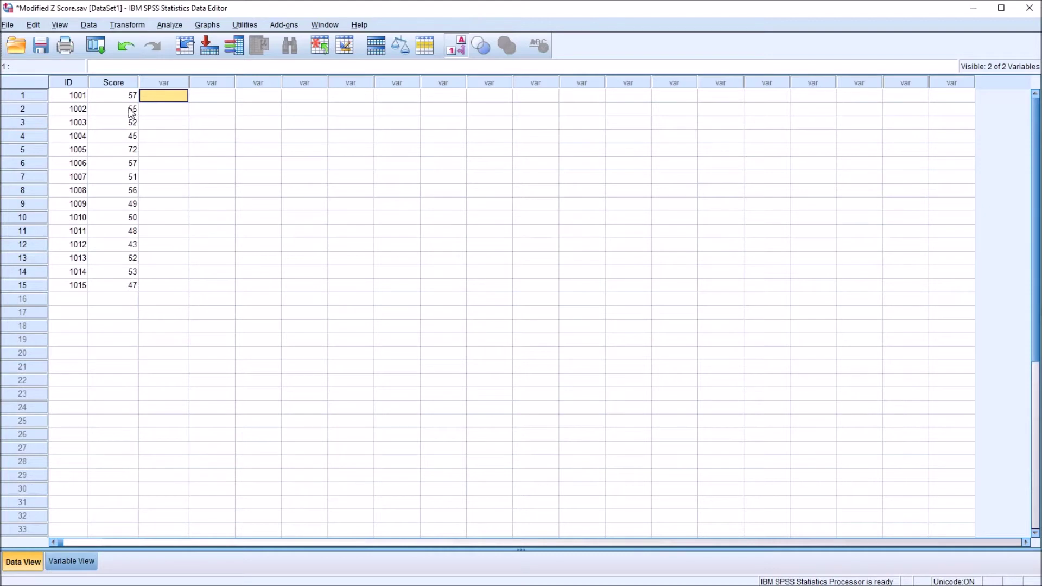
Open Compute Variable, name the target Median_Deviation, and list the Arithmetic functions
click(114, 97)
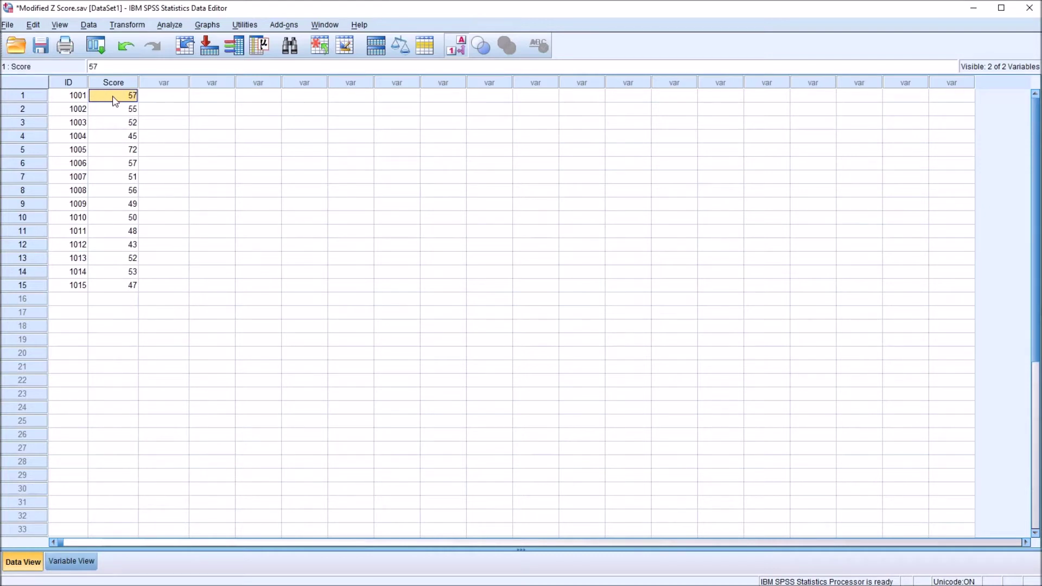
click(146, 99)
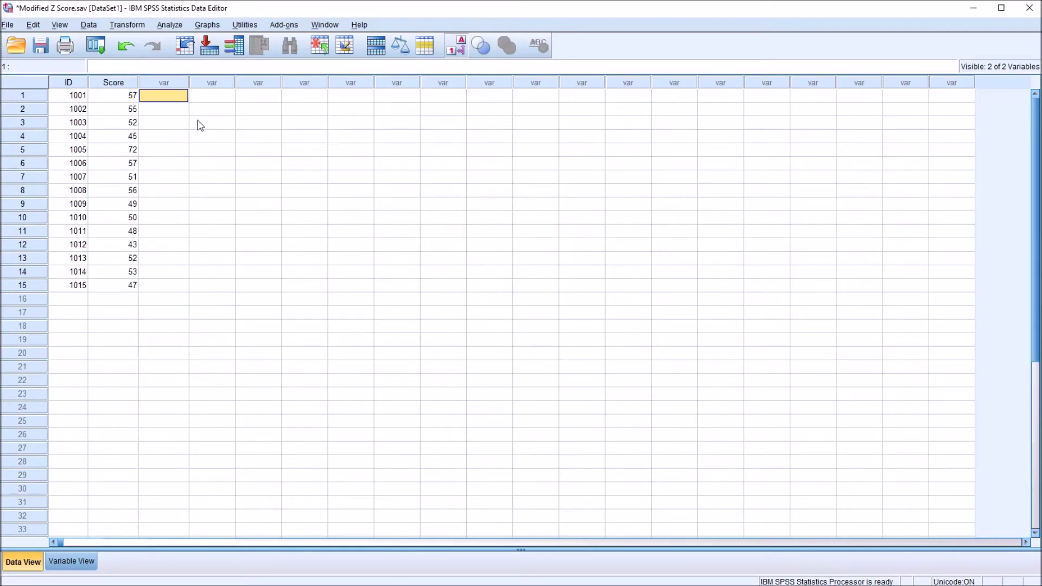
click(128, 25)
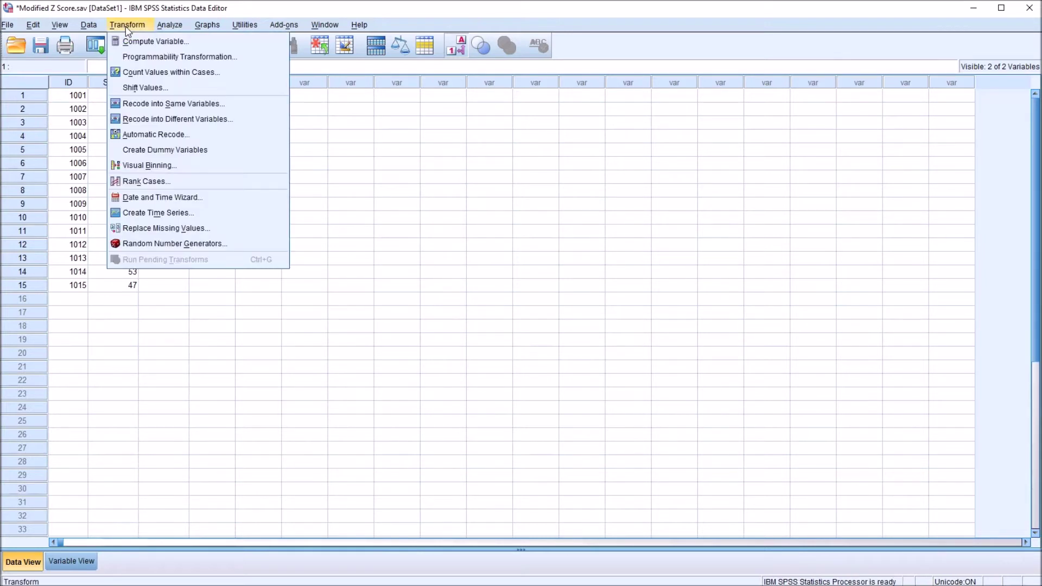
click(158, 42)
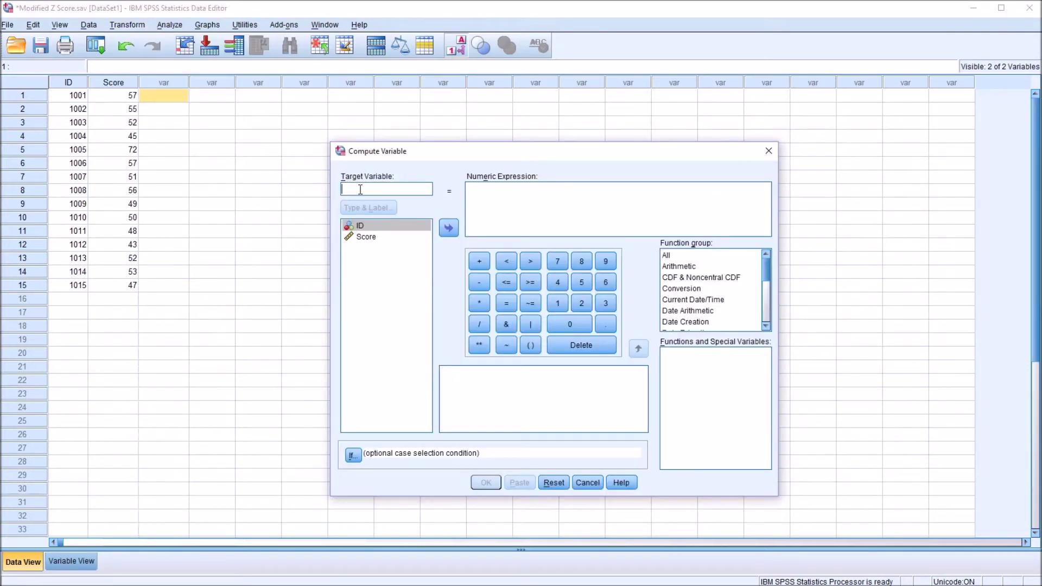
click(360, 189)
text(Median_Deviation)
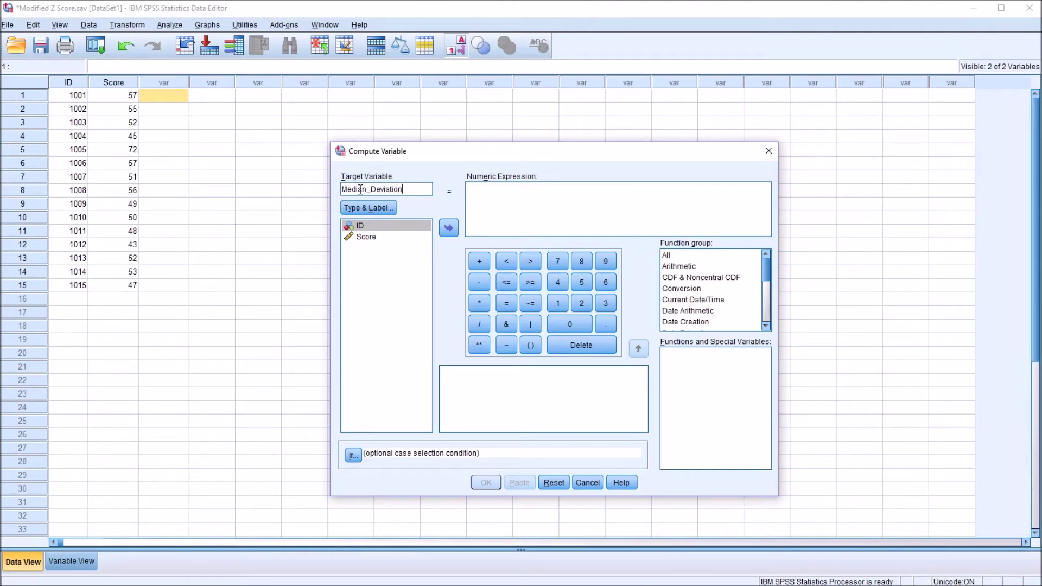
click(500, 197)
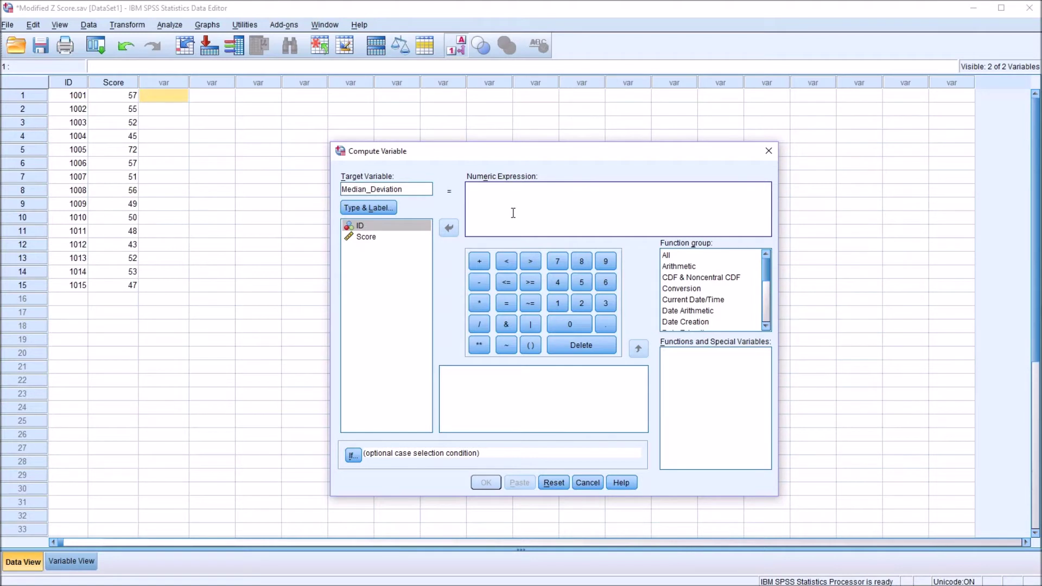
click(674, 267)
Build the expression ABS(52-Score) from the Abs function and the Score variable
click(682, 357)
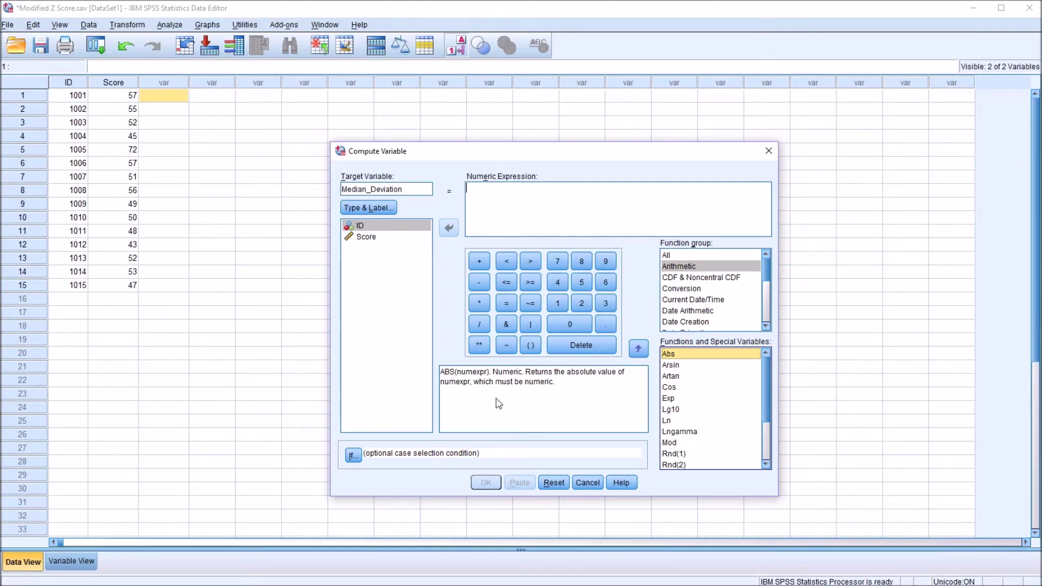
double_click(679, 356)
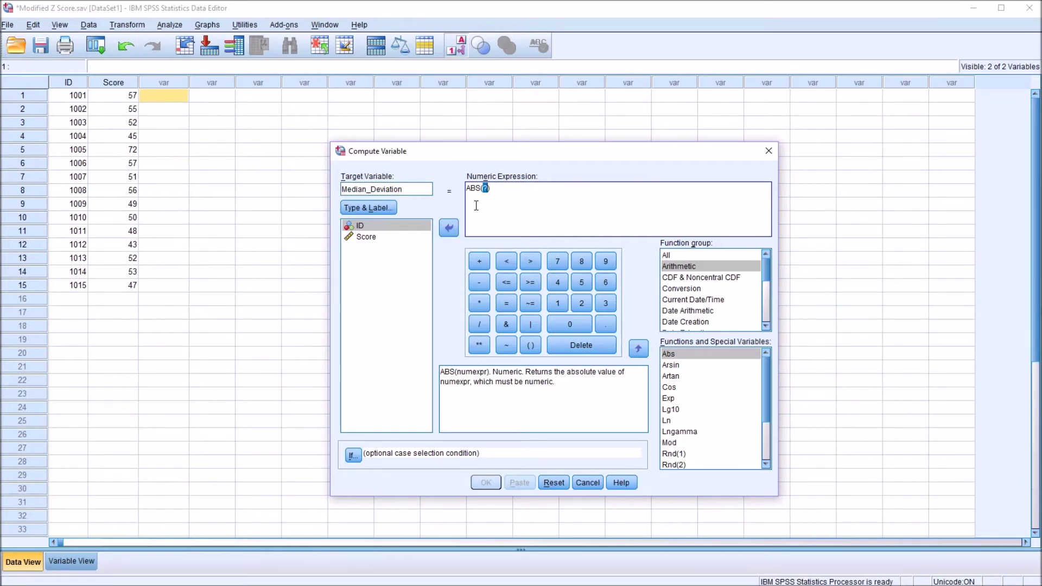
text(52-)
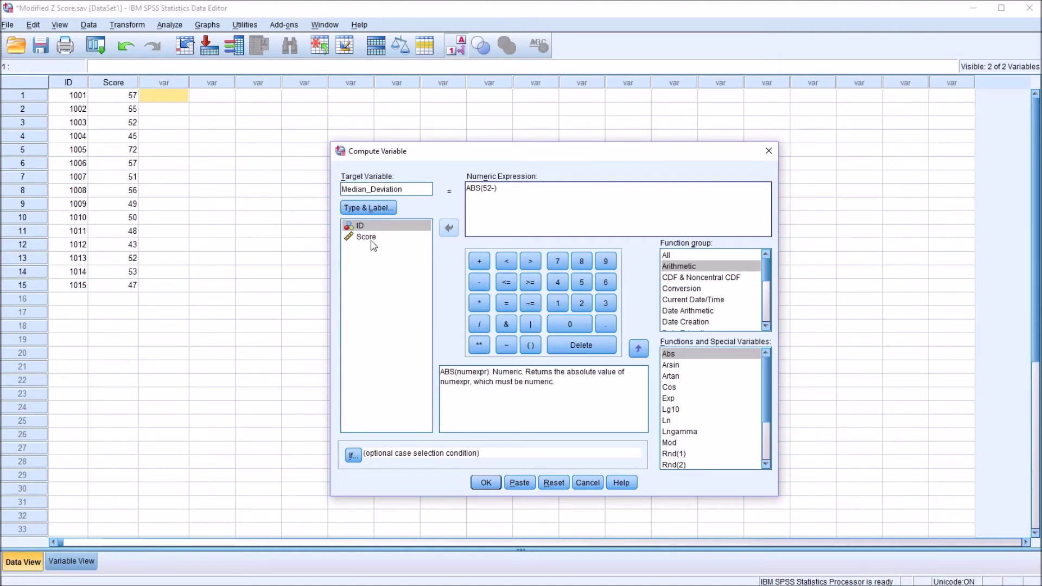
drag(369, 239, 494, 192)
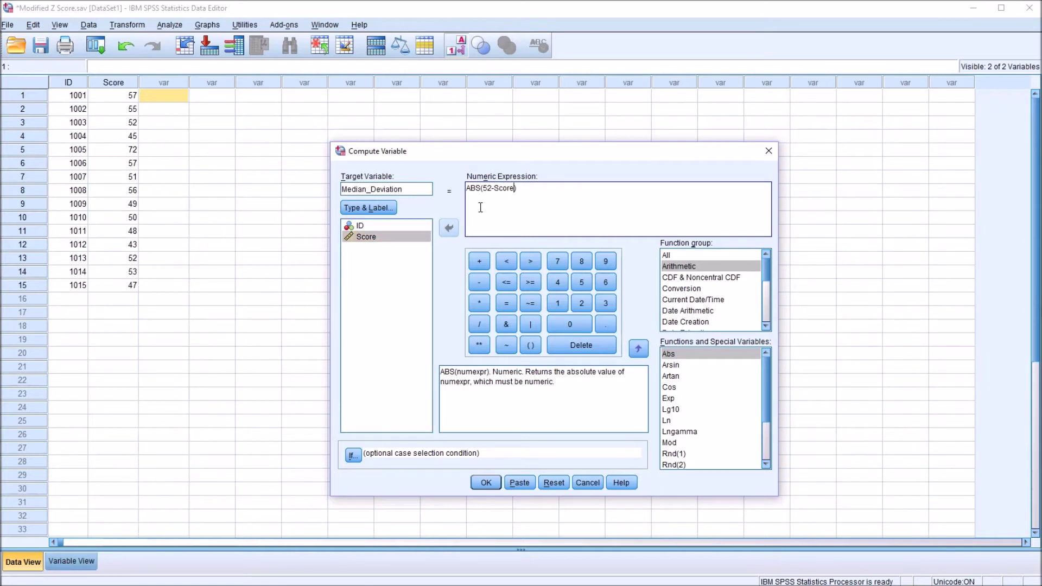
drag(483, 191, 513, 192)
click(532, 197)
click(486, 483)
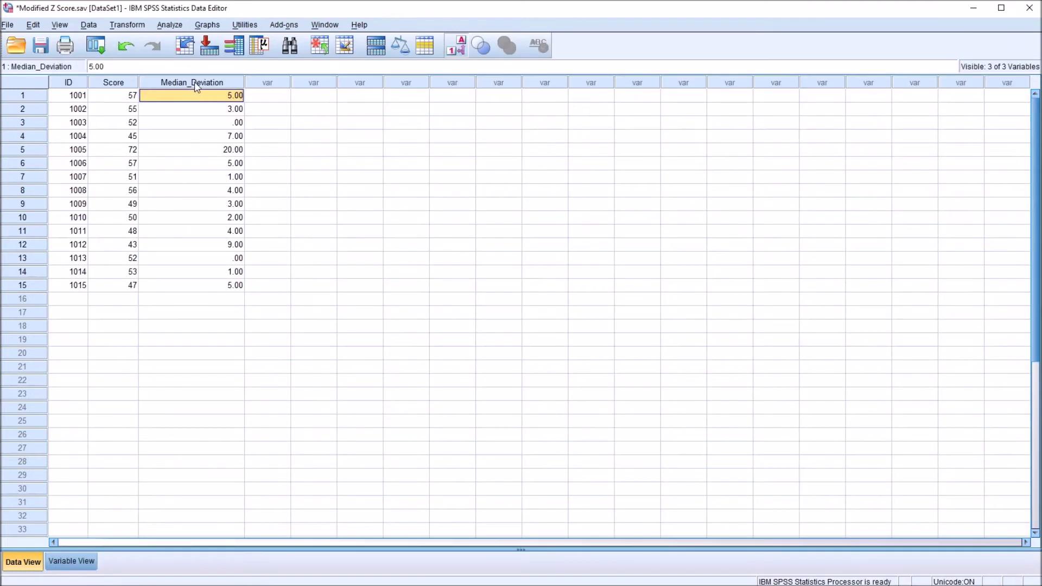
drag(131, 98, 198, 285)
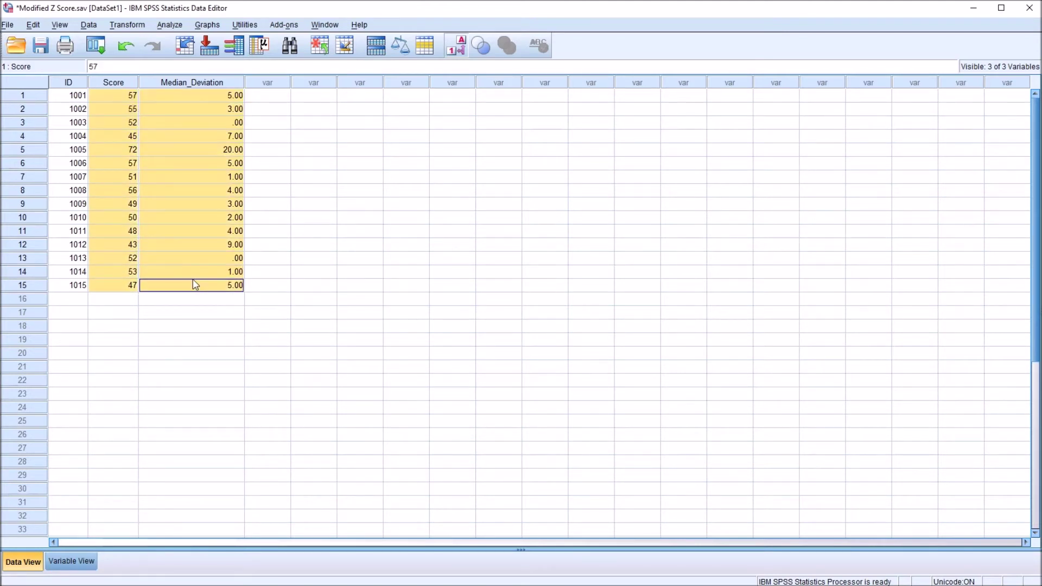
click(120, 101)
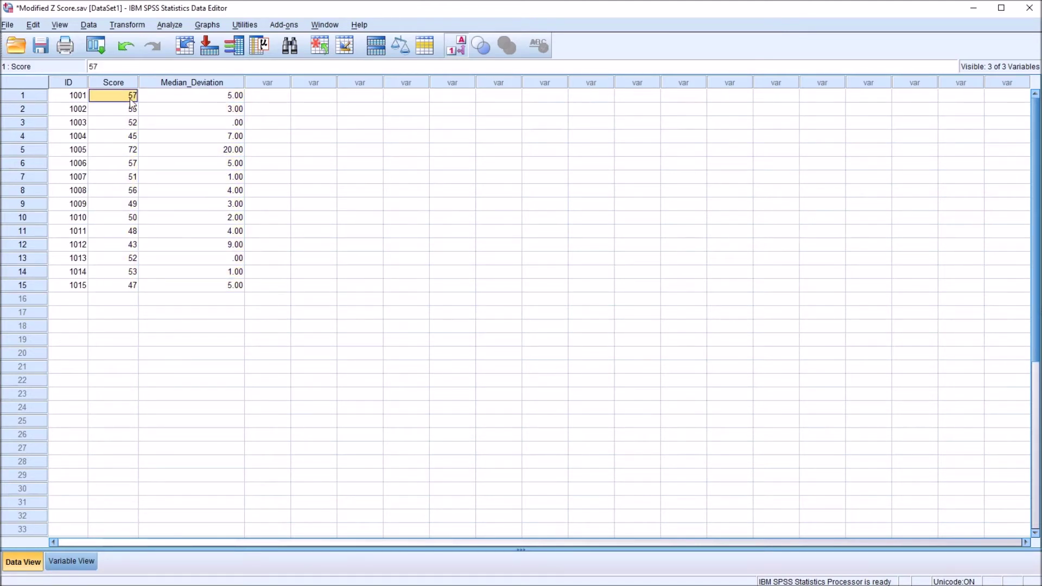
click(171, 98)
drag(171, 99, 180, 287)
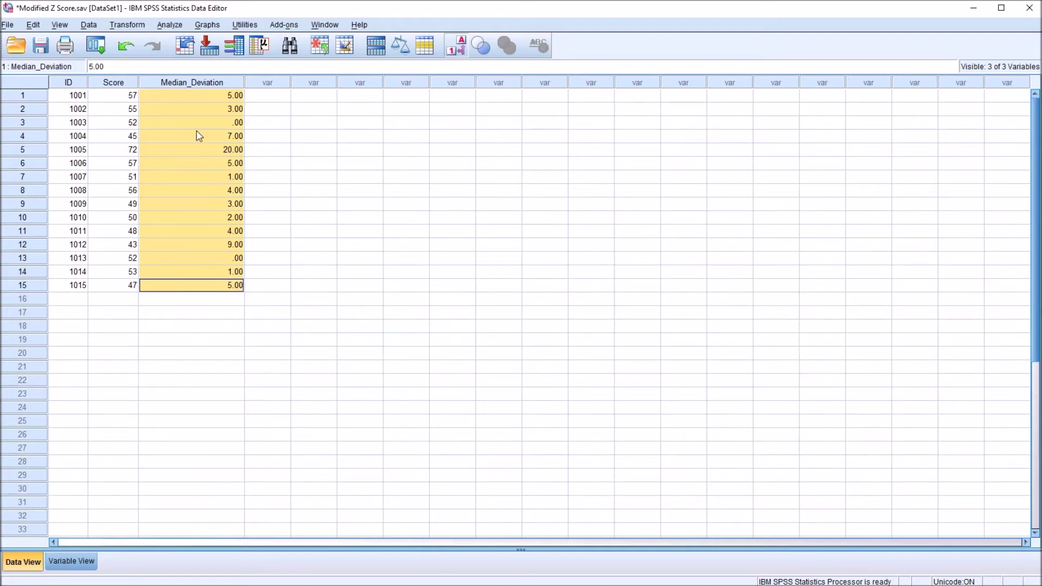
click(191, 84)
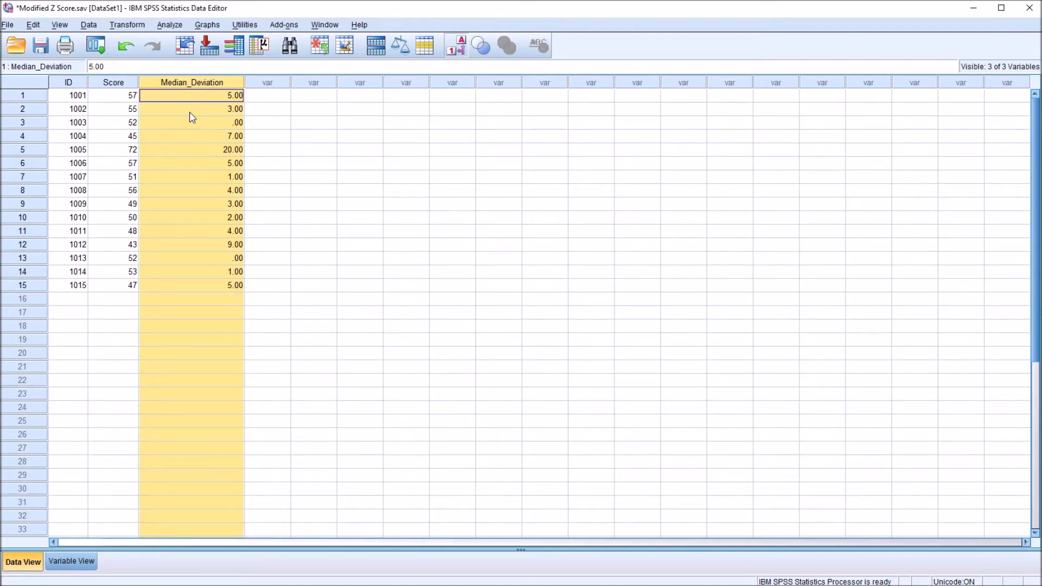
click(195, 98)
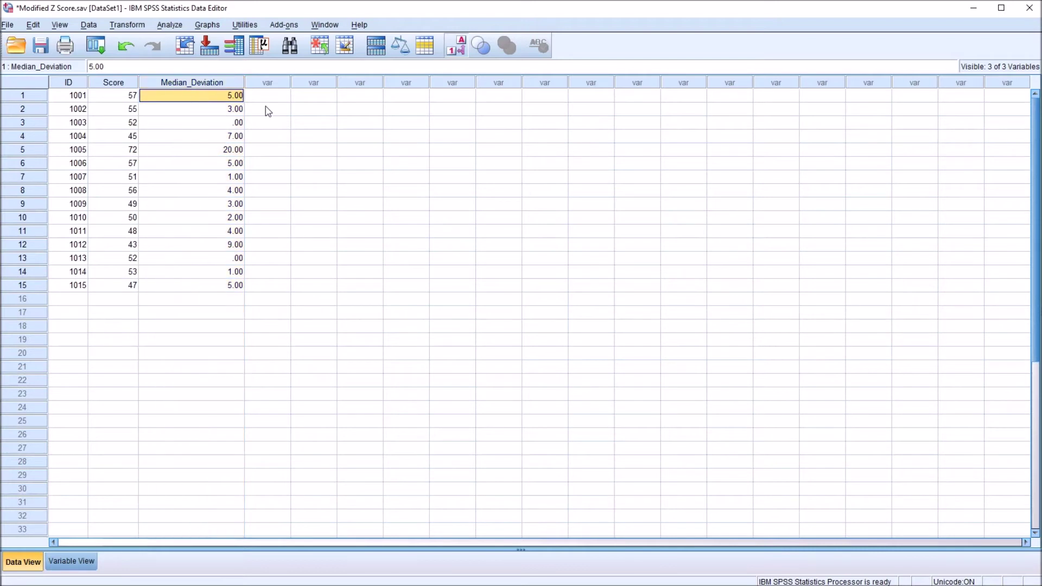
Reopen Frequencies and replace Score with Median_Deviation as the analysed variable
click(167, 26)
mouse_move(194, 60)
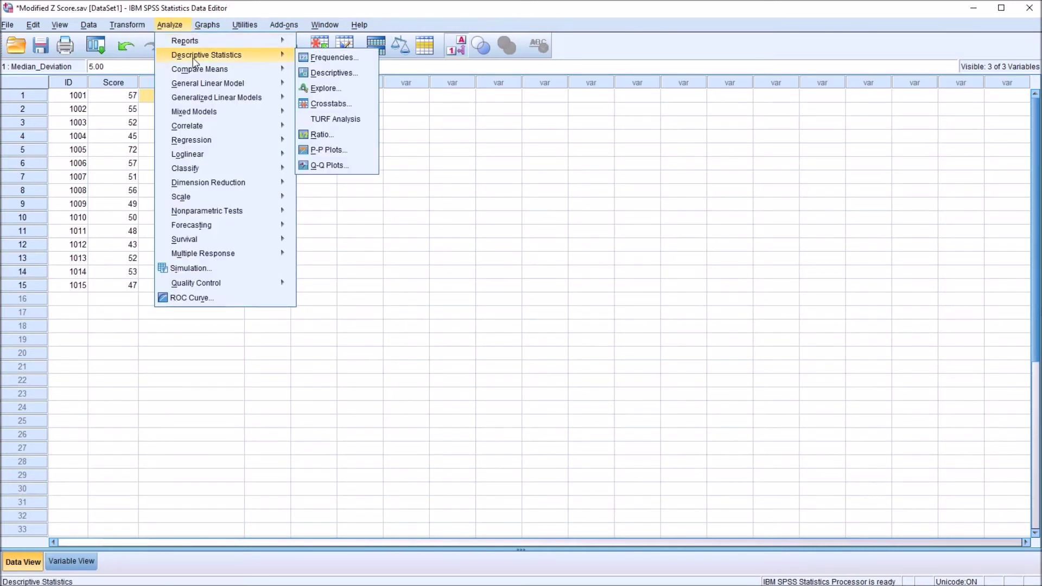
click(330, 57)
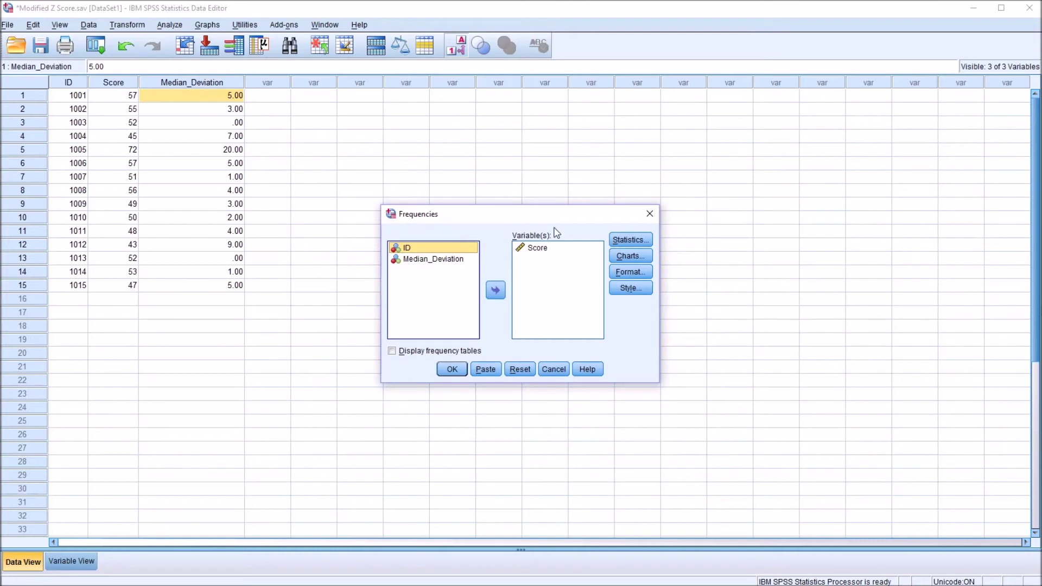
drag(539, 250, 426, 292)
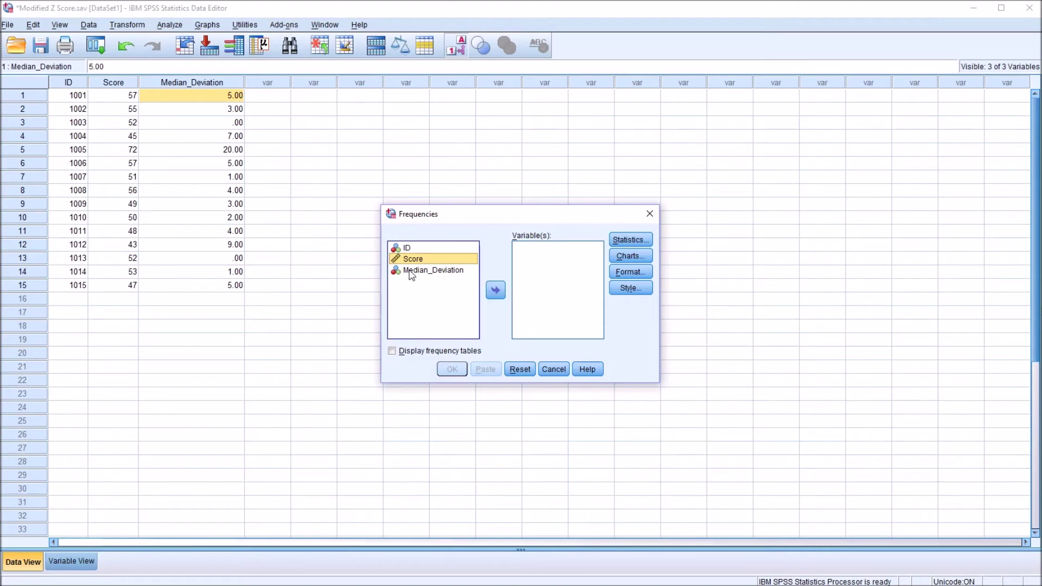
click(418, 271)
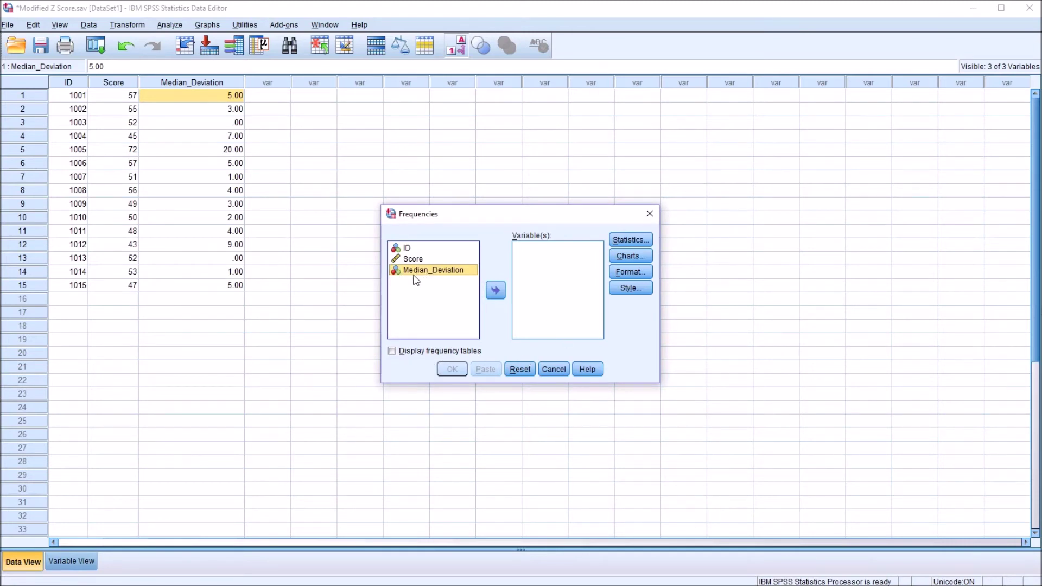
drag(412, 275, 536, 261)
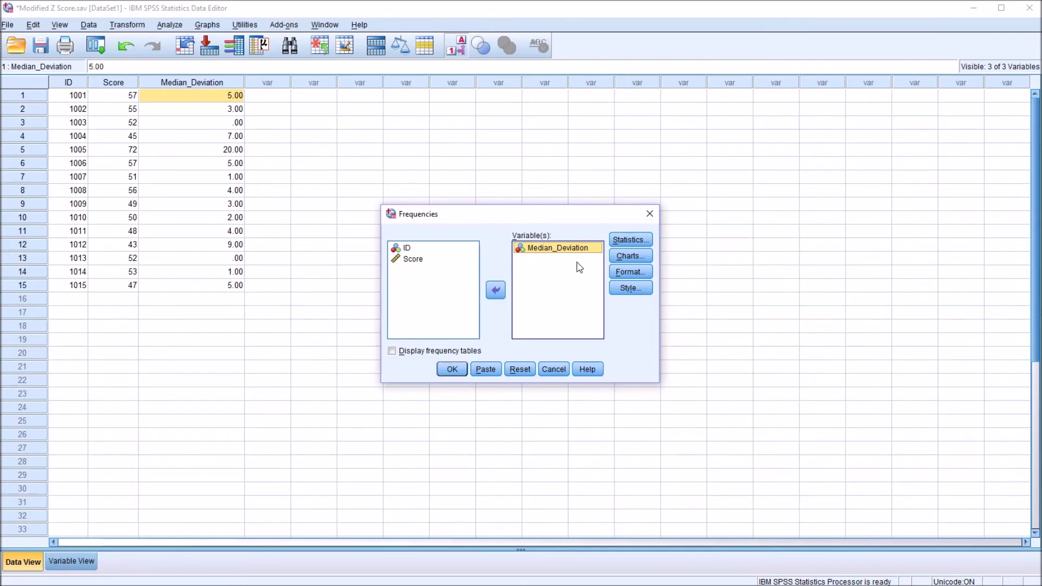
Keep the median statistic and run the Frequencies analysis
click(636, 243)
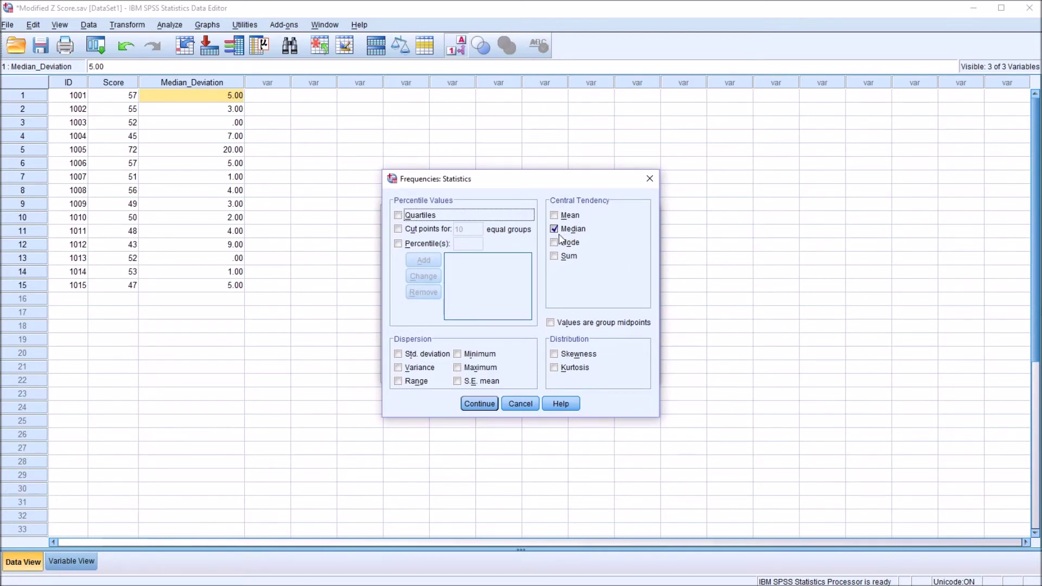
click(478, 403)
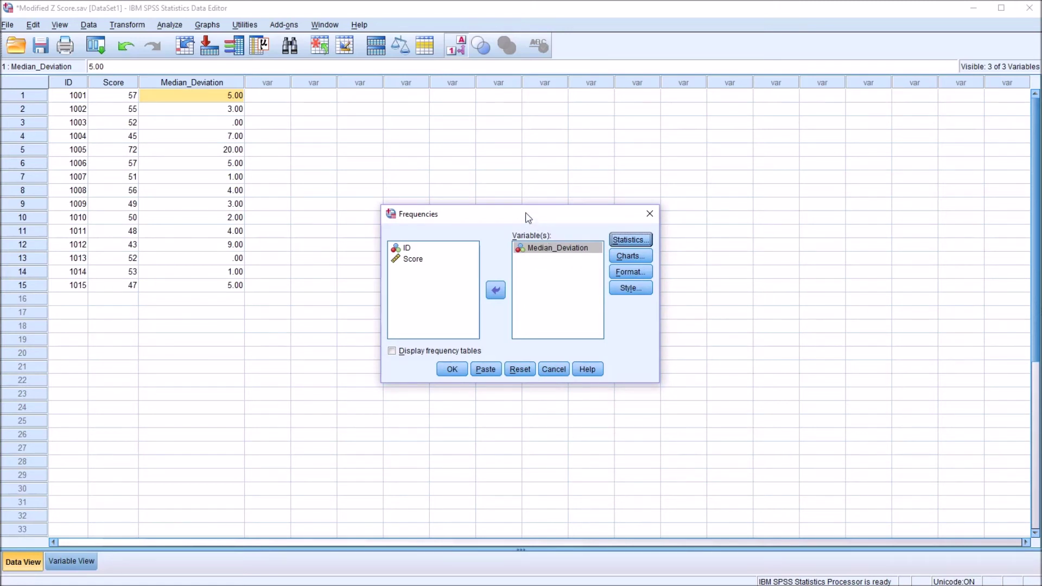
click(452, 371)
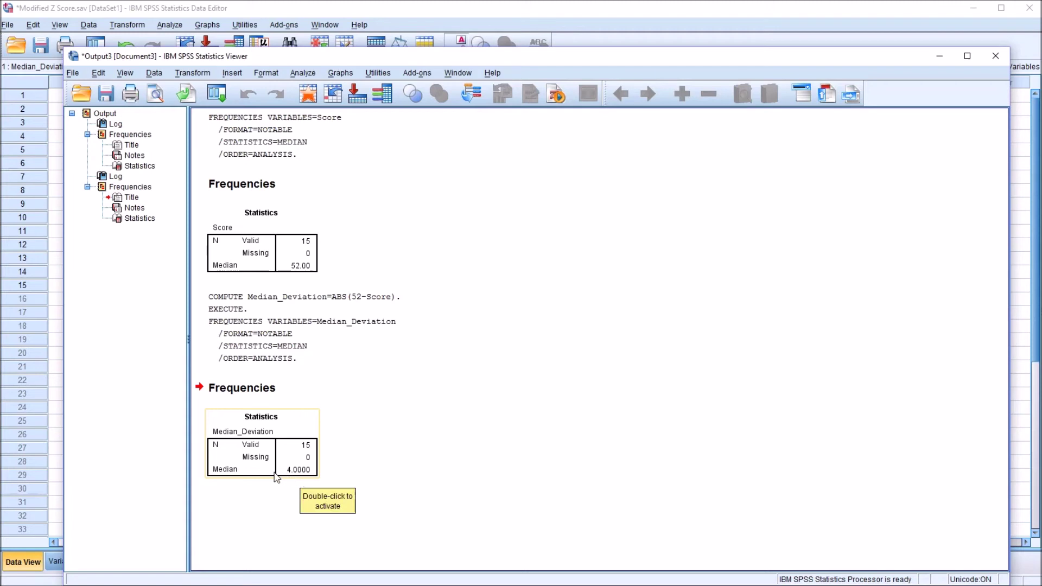
Return to the Data Editor and close the reopened Frequencies dialog without running it
click(328, 12)
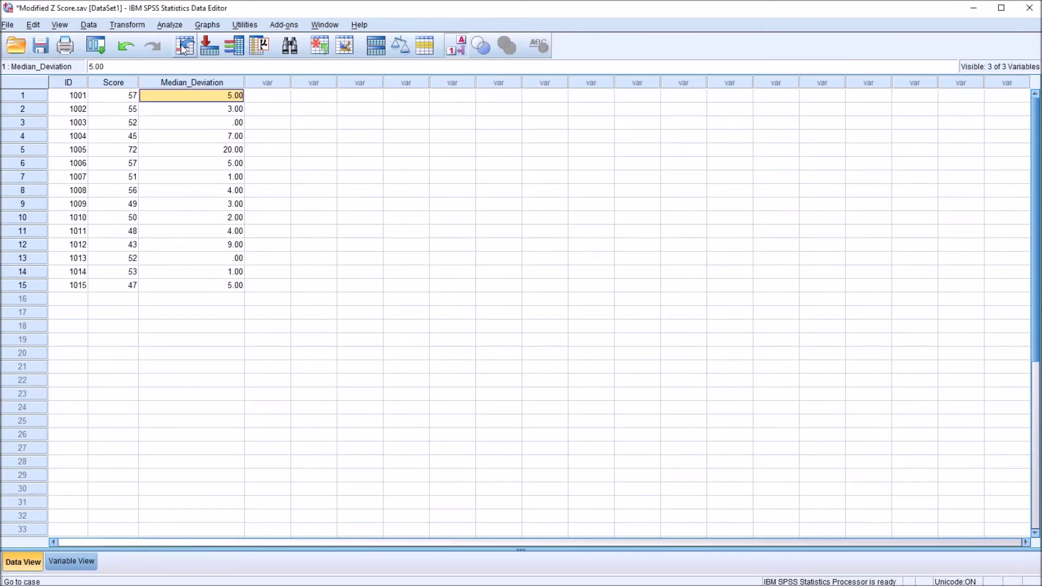
click(170, 25)
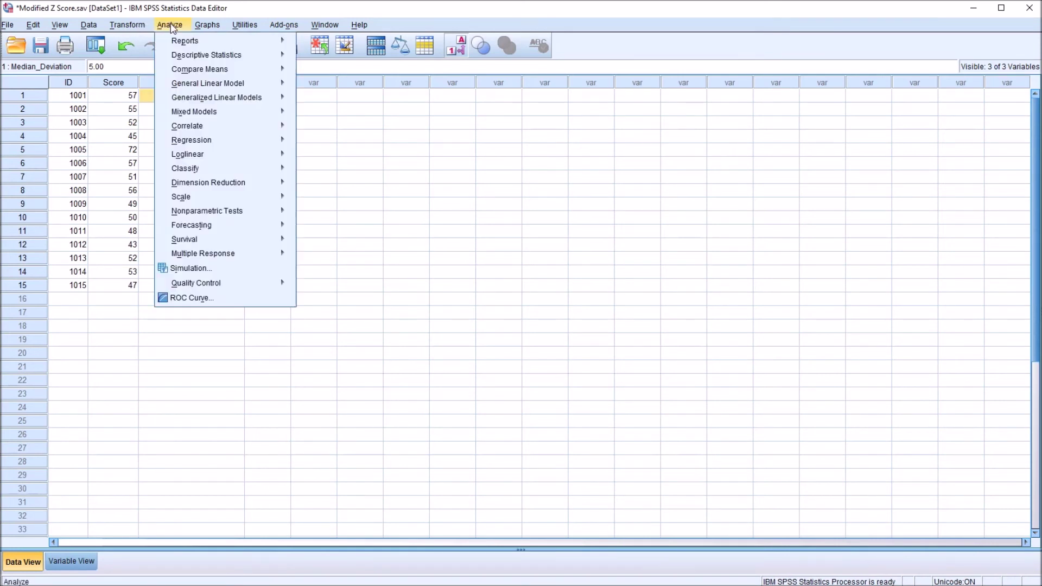
mouse_move(178, 45)
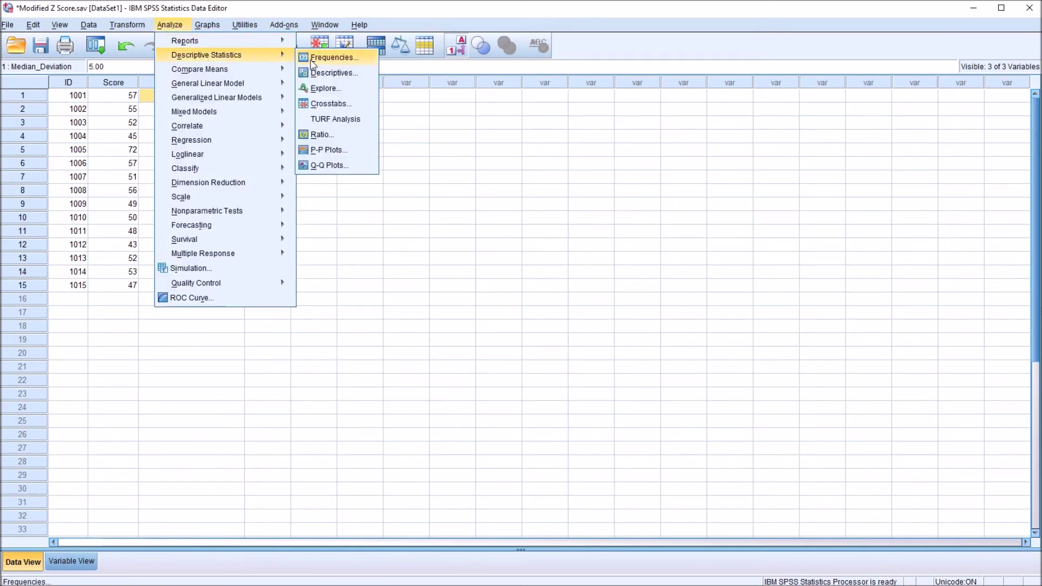
click(326, 56)
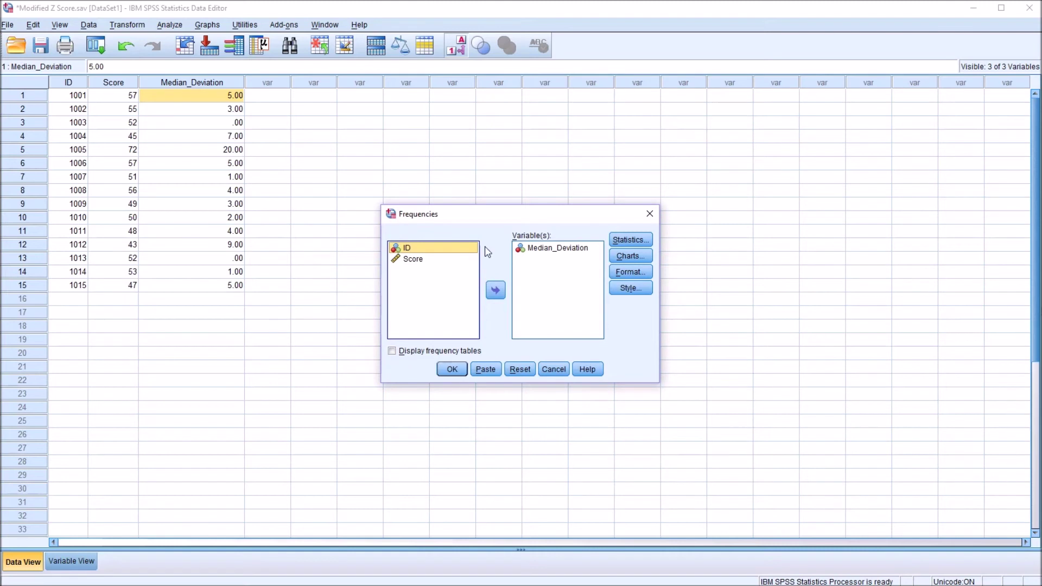
click(541, 251)
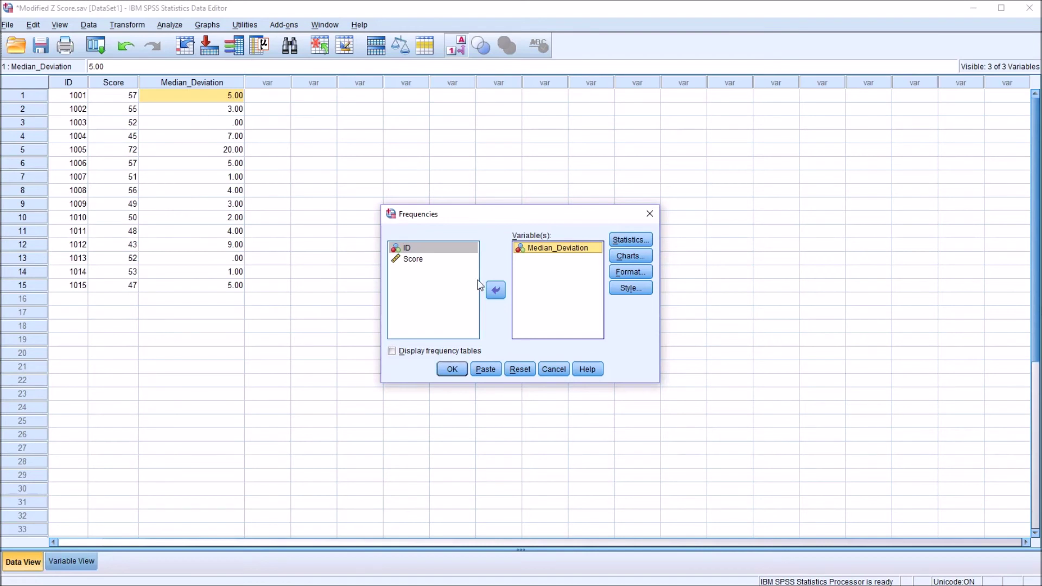
click(648, 215)
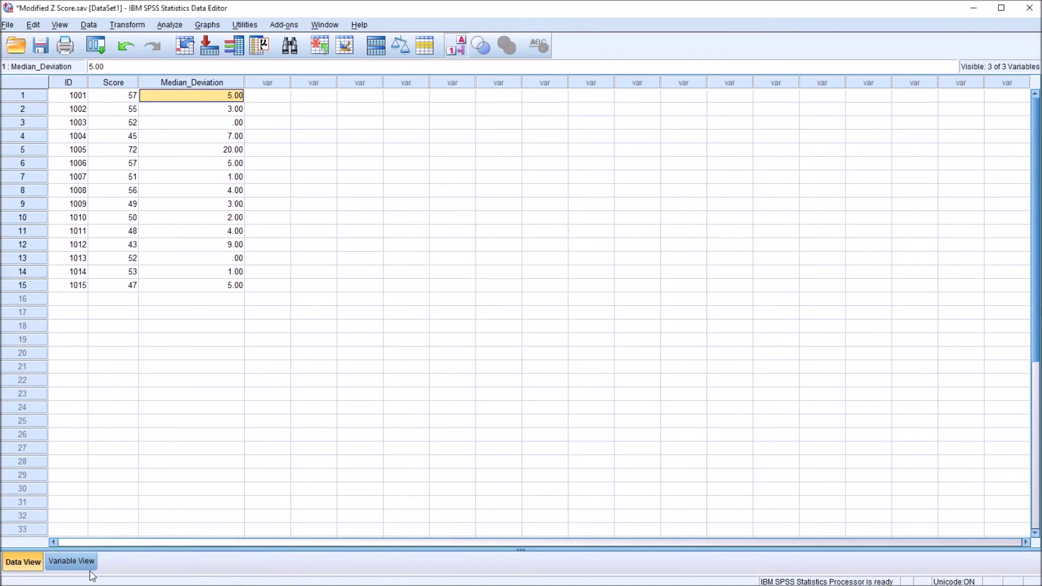
Set Median_Deviation's measure to Scale in Variable View and widen the Name column
click(69, 562)
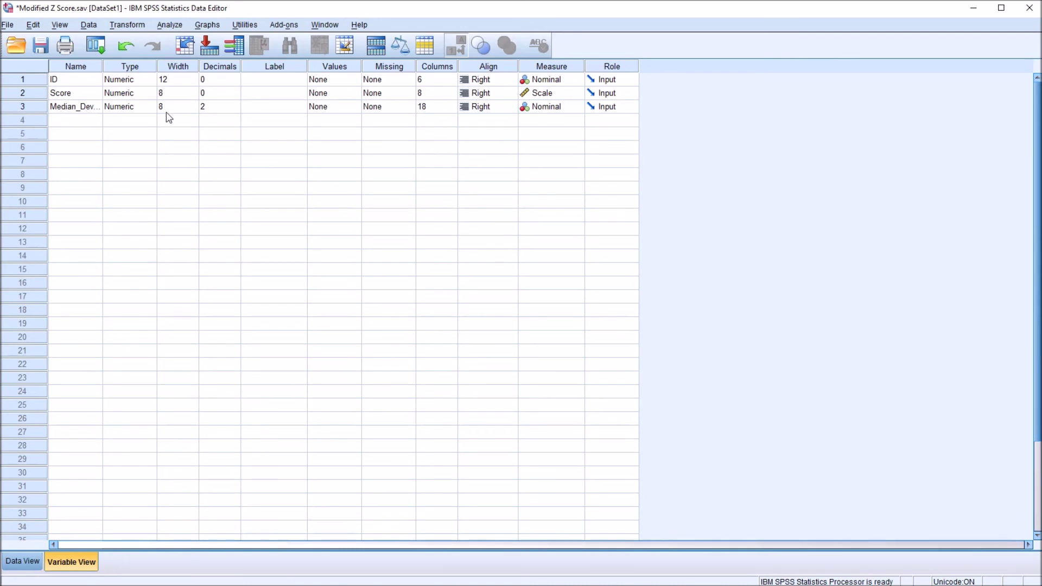
click(563, 67)
click(548, 105)
click(577, 107)
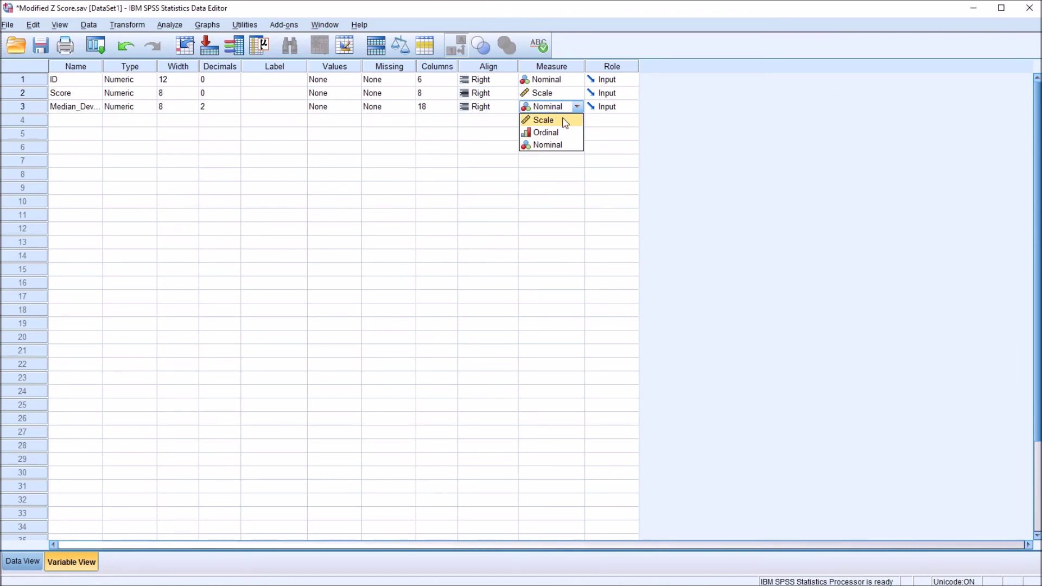
click(564, 121)
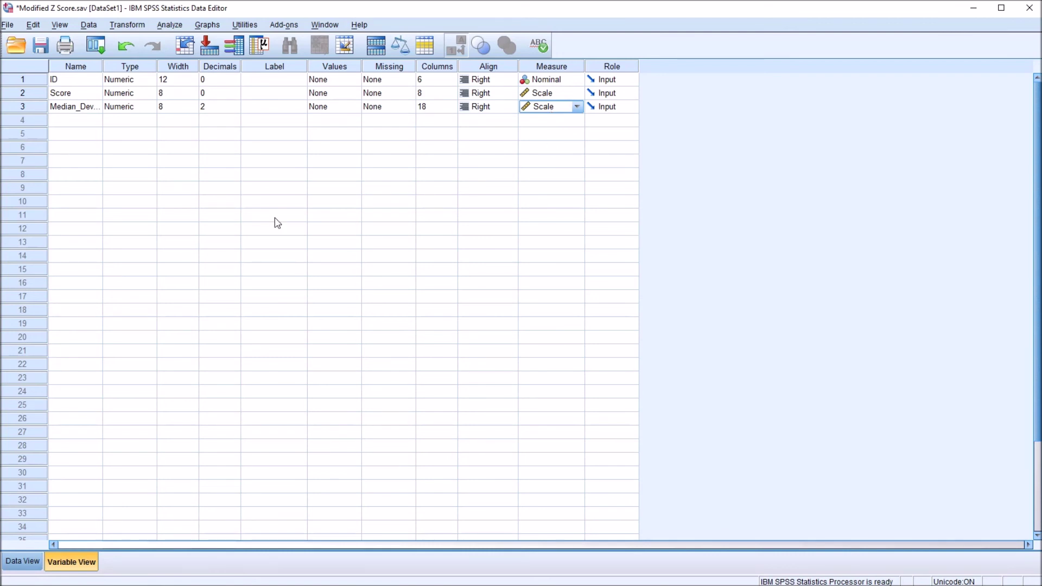
double_click(103, 66)
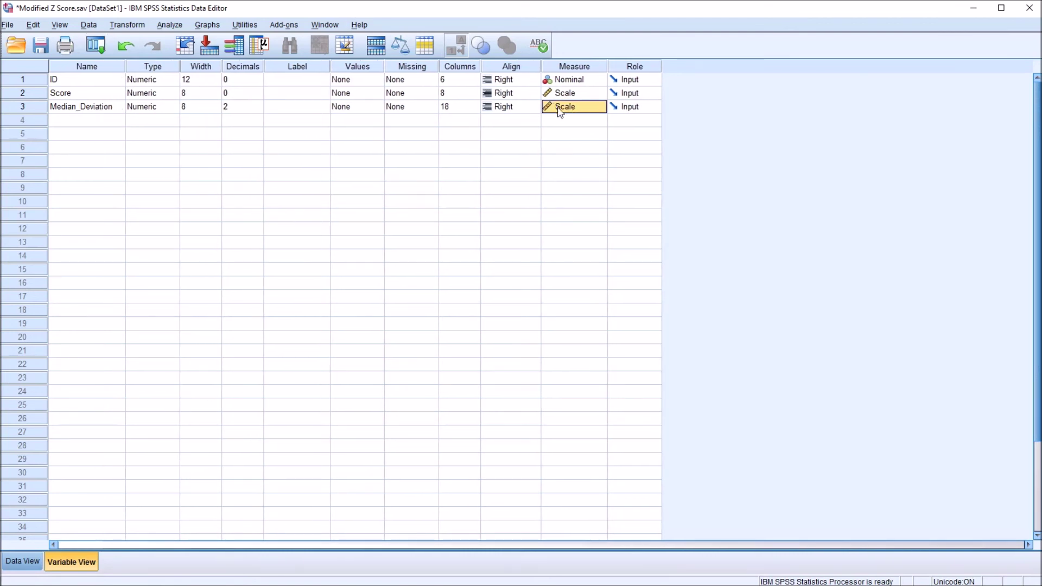
click(25, 561)
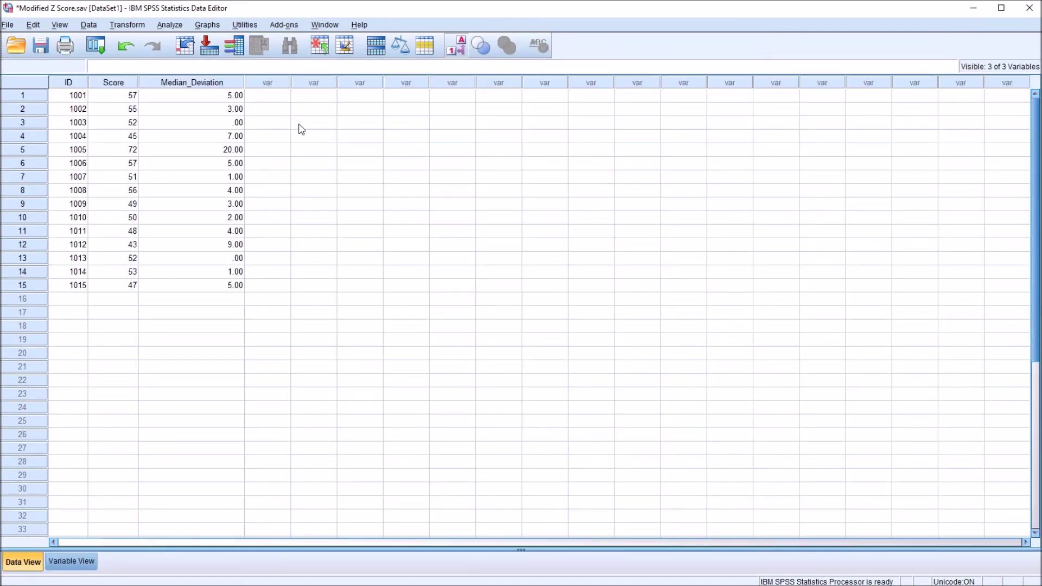
Reopen Frequencies, reset it, and add Median_Deviation as the only variable
click(167, 25)
mouse_move(216, 58)
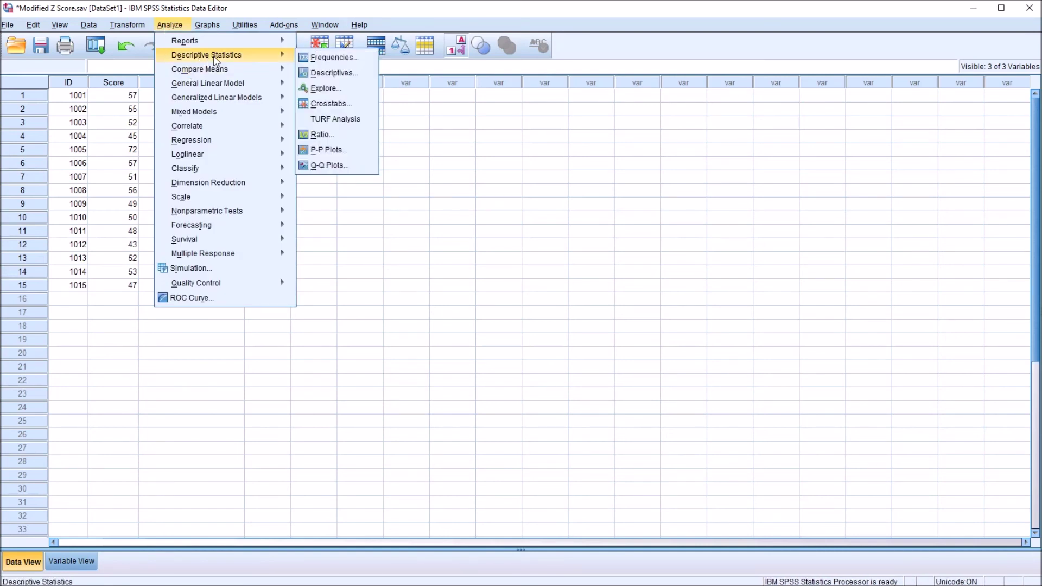
click(332, 58)
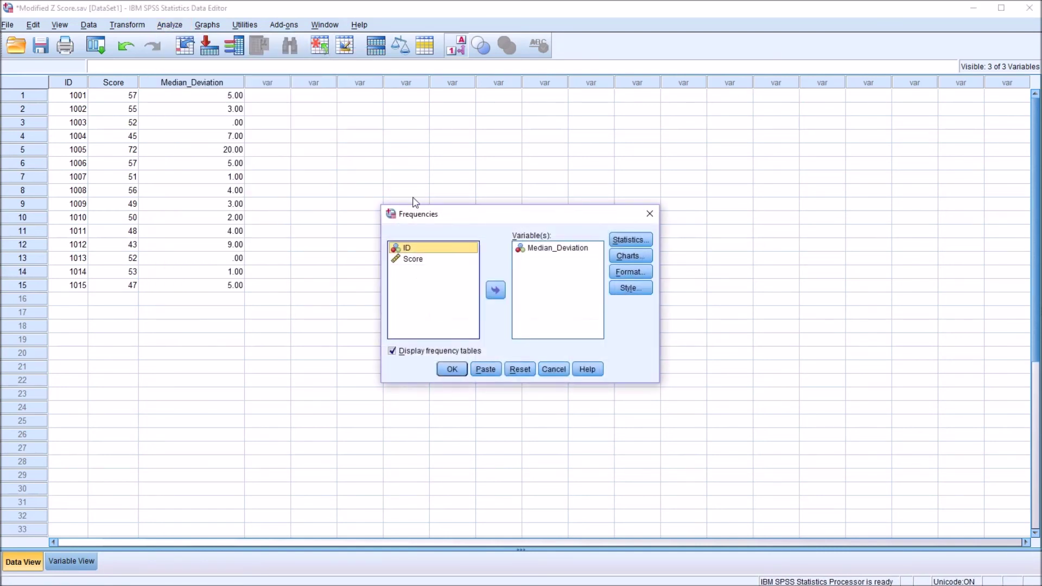
click(530, 251)
click(517, 371)
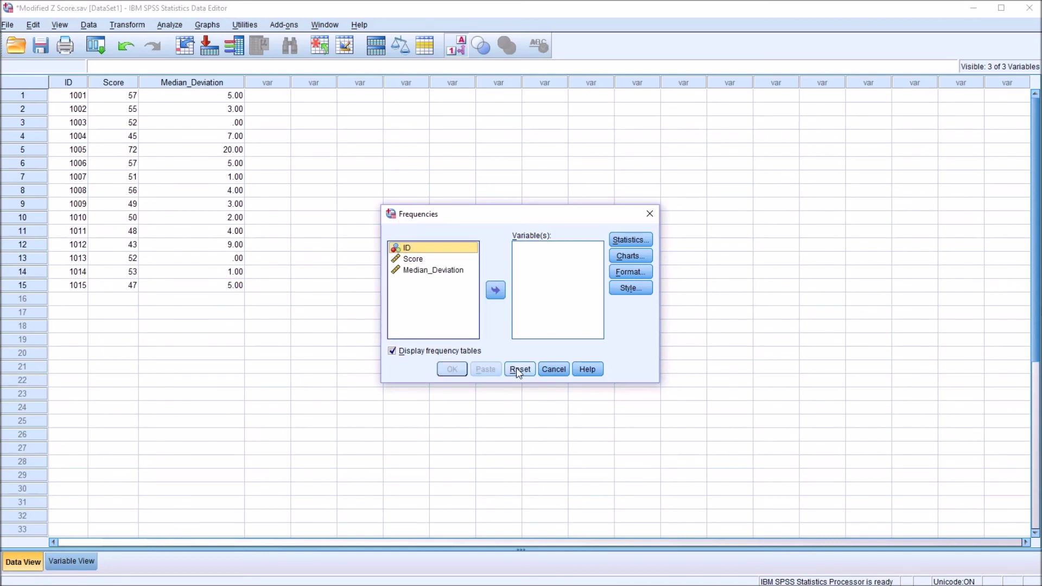
click(408, 272)
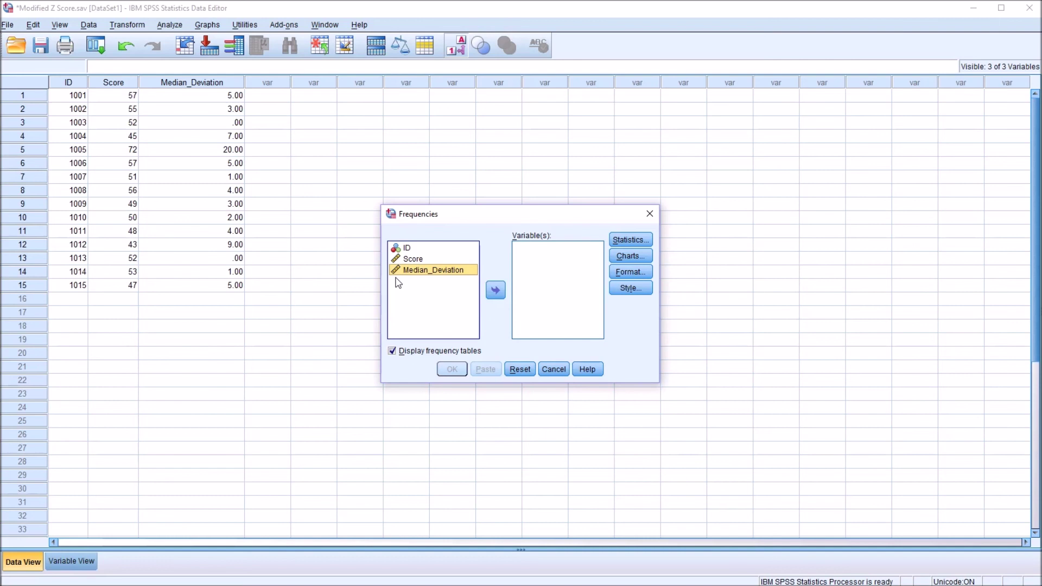
drag(412, 273, 528, 262)
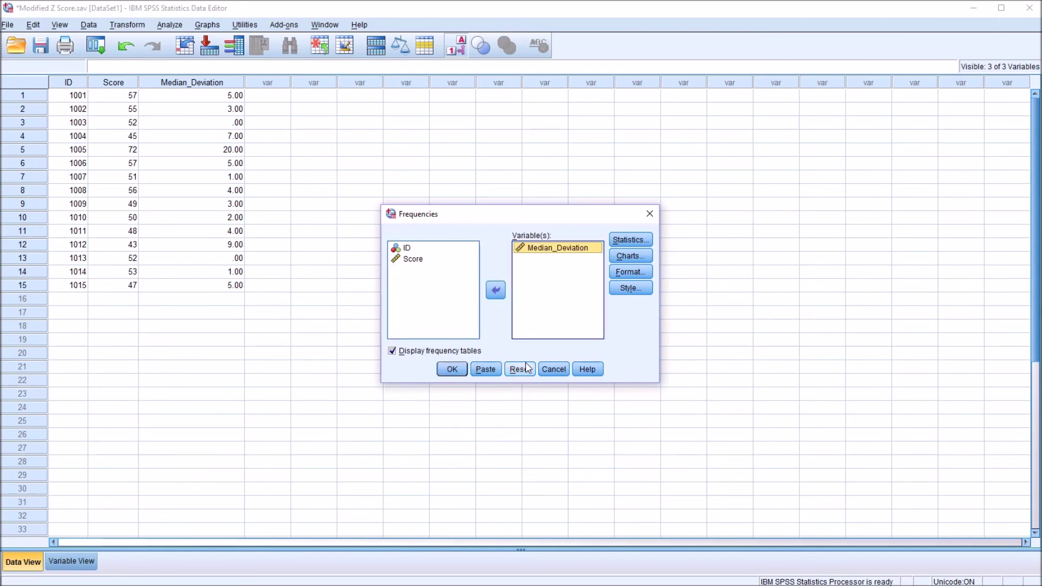
Request only the median, hide frequency tables, and run the analysis
click(629, 240)
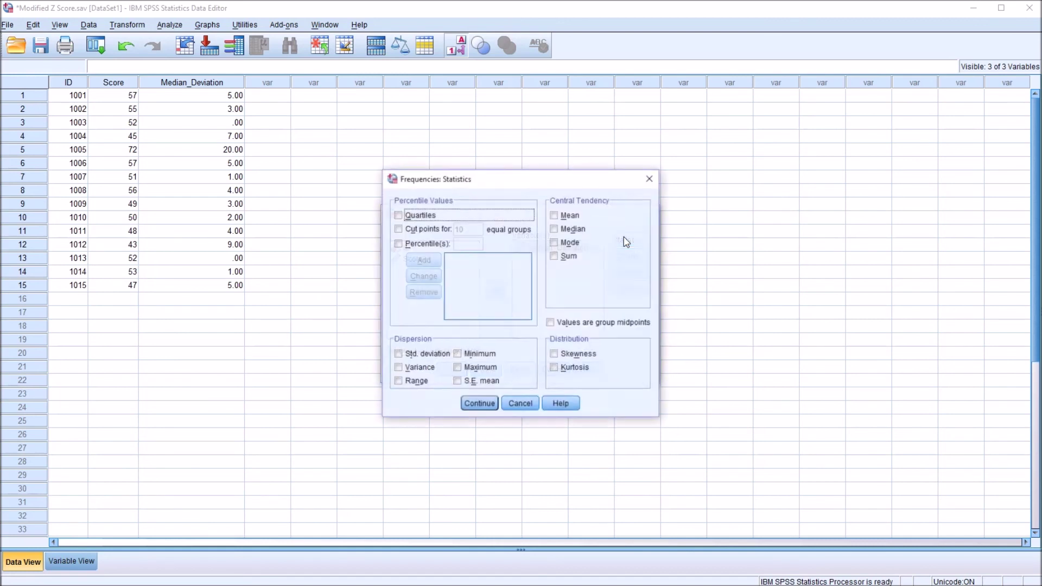
click(555, 229)
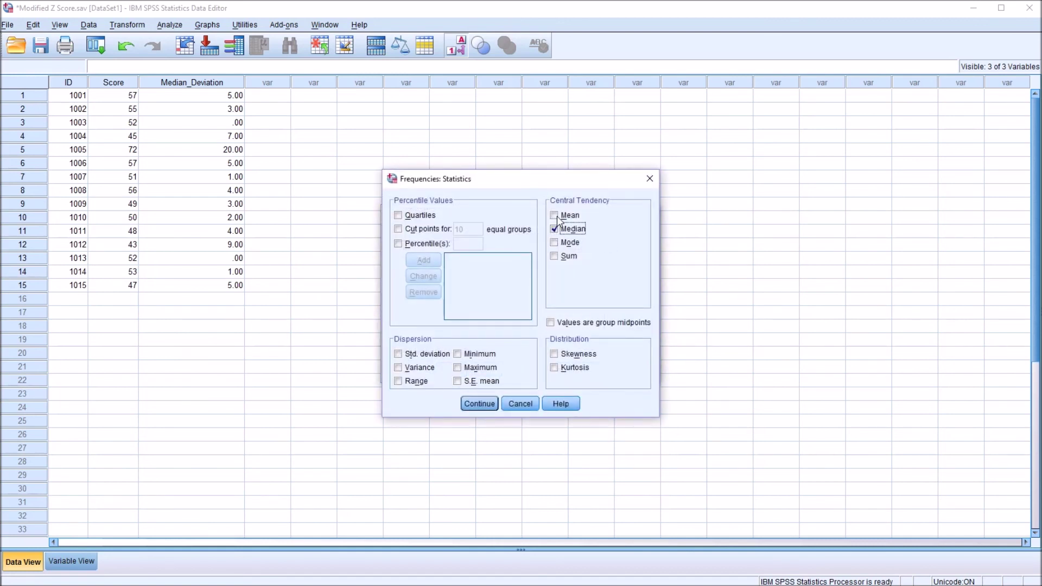
click(479, 404)
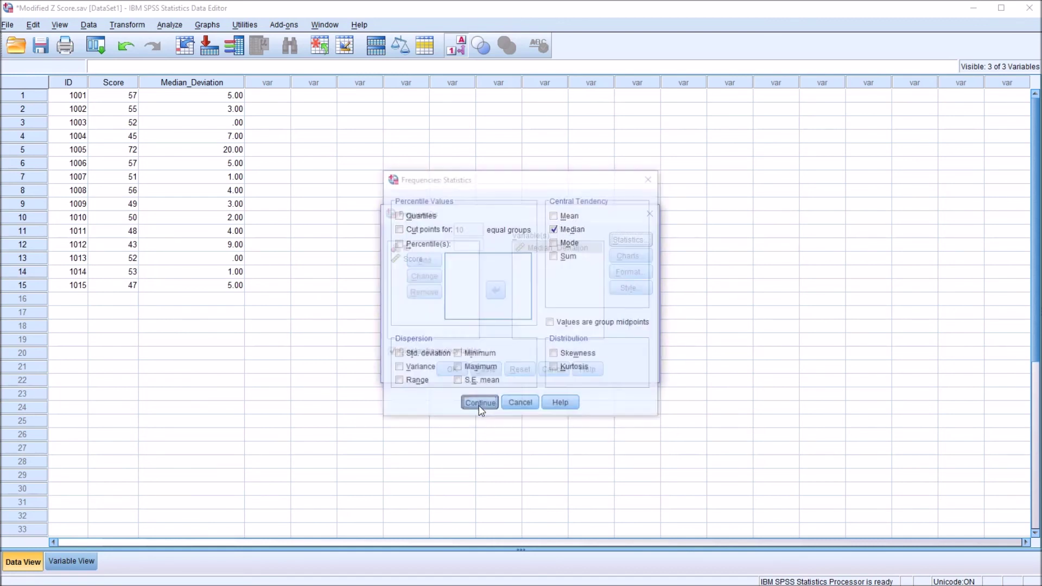
click(405, 353)
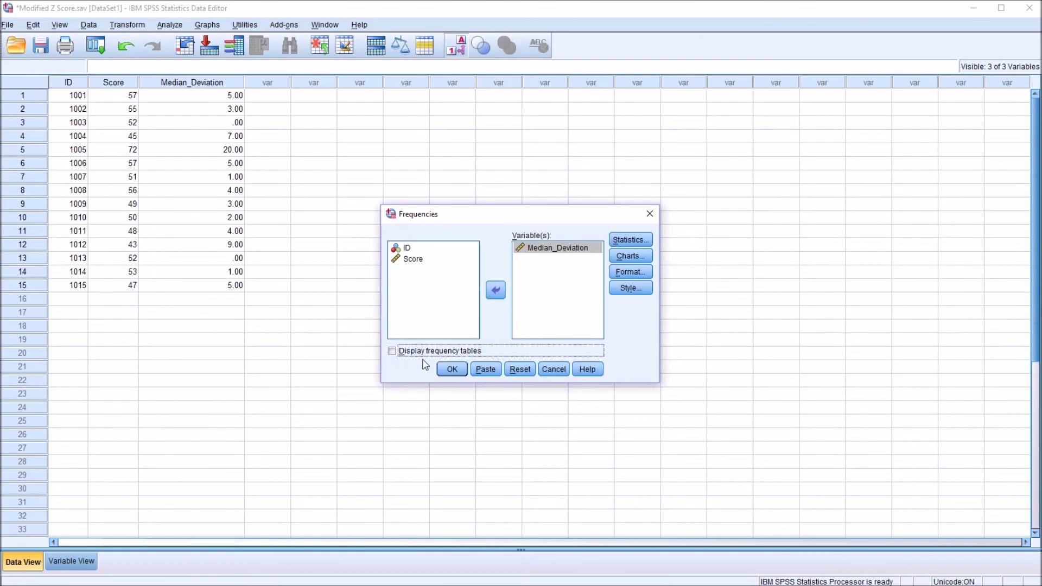
click(452, 371)
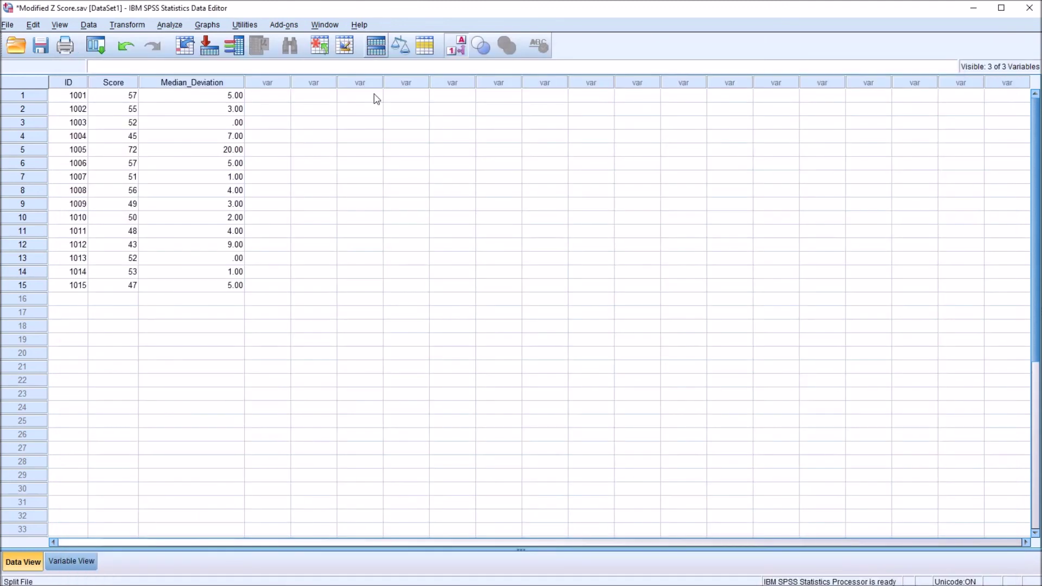
Bring the Data Editor in front of the Output Viewer with Alt+Tab
key(alt+Tab)
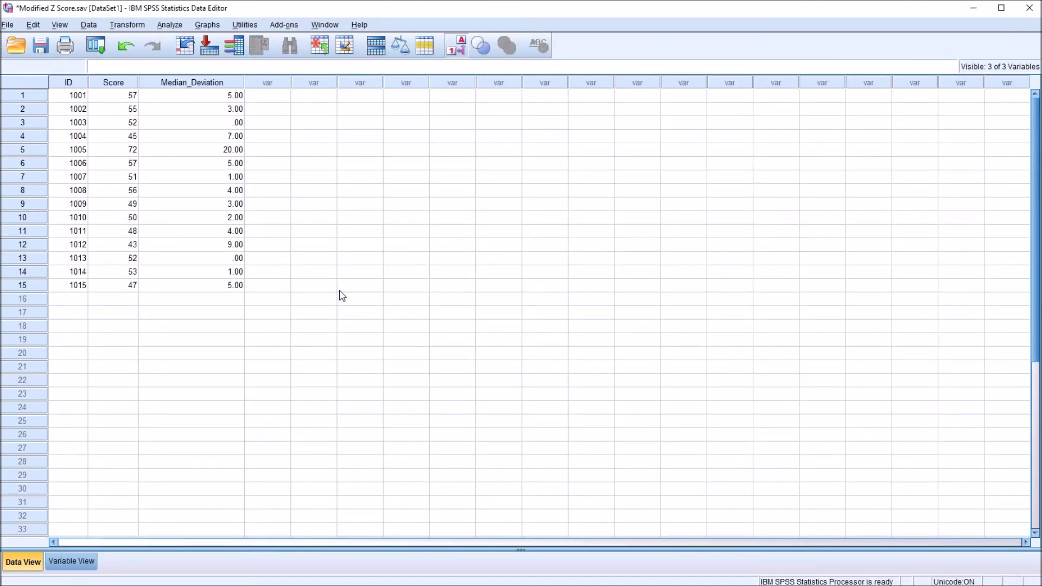